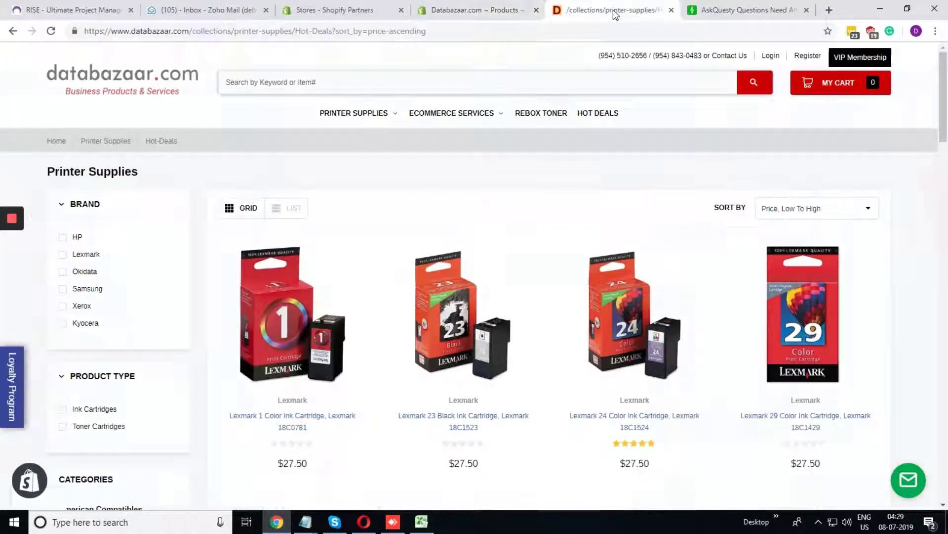
# Step: Return to the databazaar.com homepage and browse its promotional banners and Hot Deals section
pyautogui.click(132, 89)
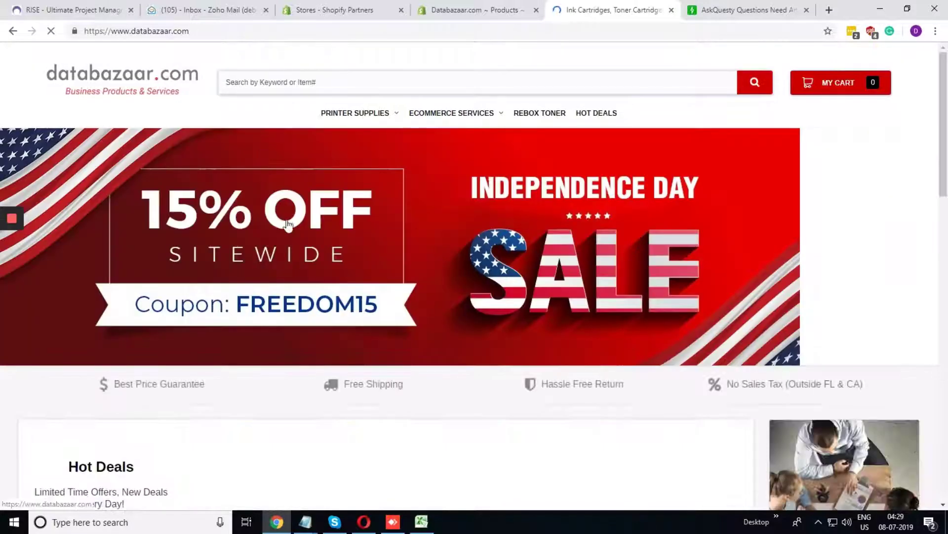
pyautogui.scroll(-1, 220, 232)
pyautogui.scroll(-3, 220, 233)
pyautogui.scroll(5, 231, 228)
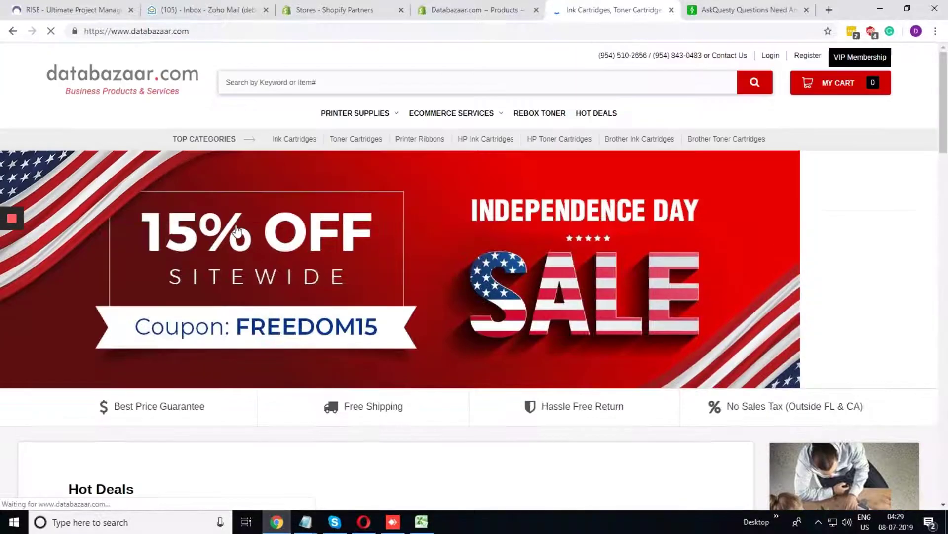
pyautogui.scroll(-3, 240, 231)
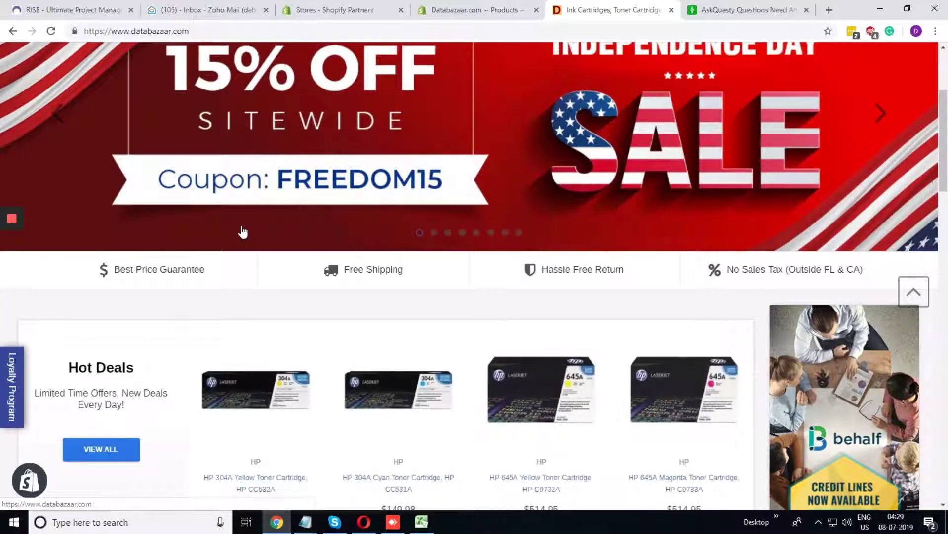
pyautogui.scroll(4, 243, 232)
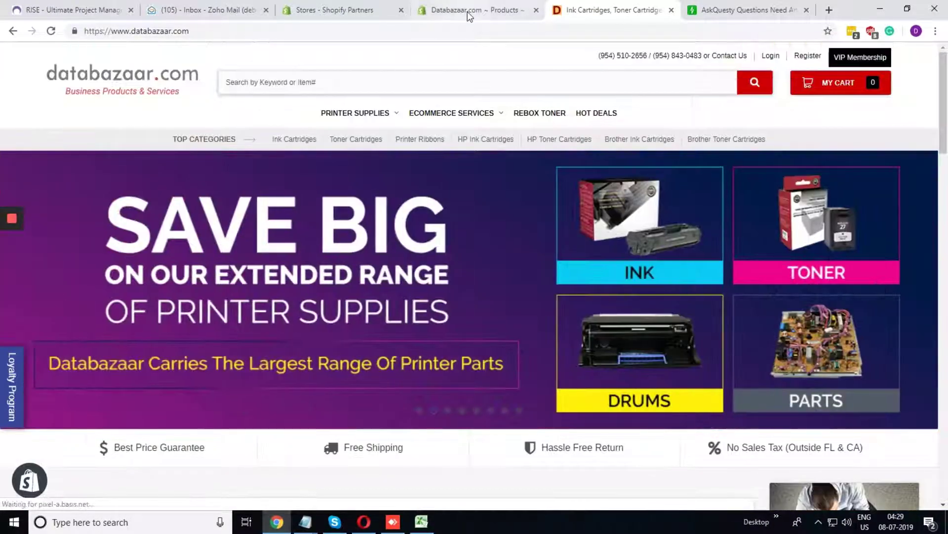
# Step: Bring up the Lexmark 1 Color Ink Cartridge (18C0781) admin editor and review its title and details
pyautogui.click(468, 11)
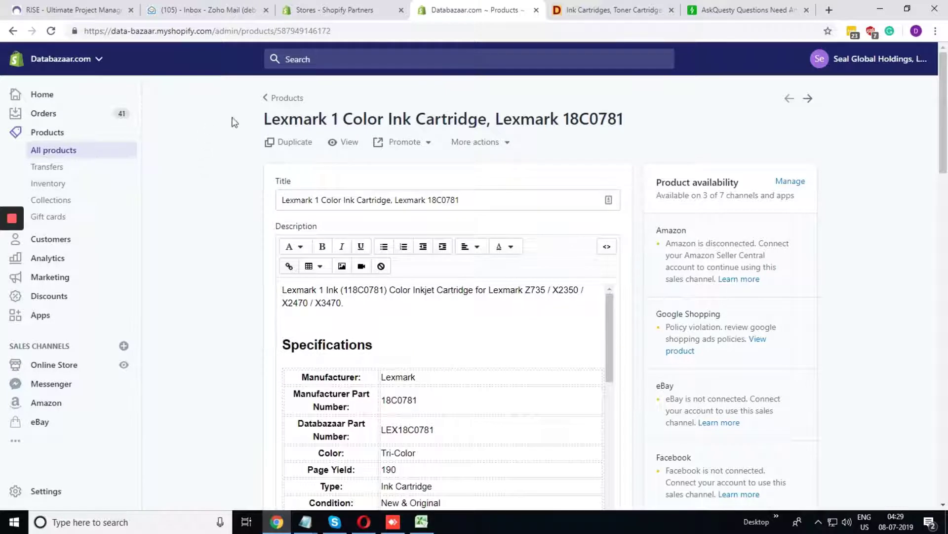
pyautogui.moveTo(266, 118); pyautogui.dragTo(652, 112)
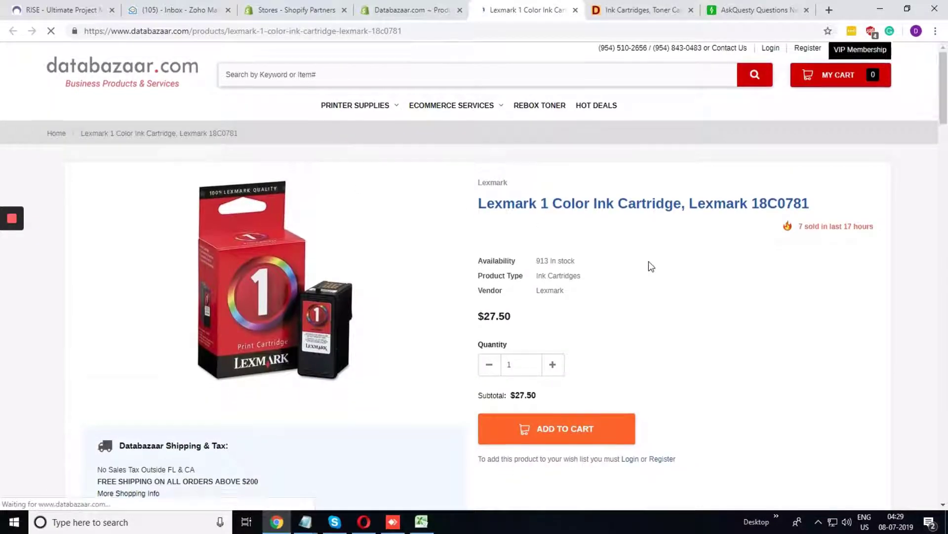
pyautogui.scroll(-1, 649, 261)
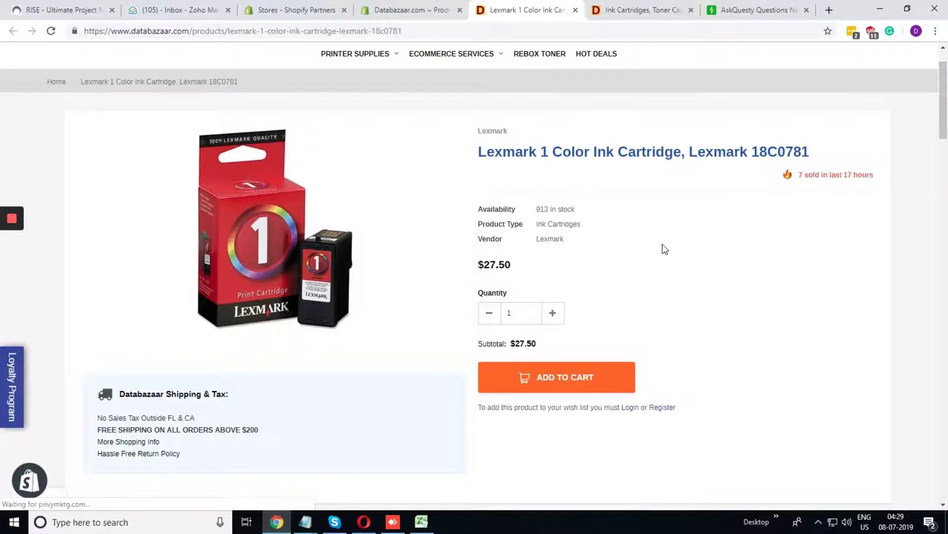
pyautogui.scroll(-5, 696, 254)
pyautogui.scroll(6, 698, 256)
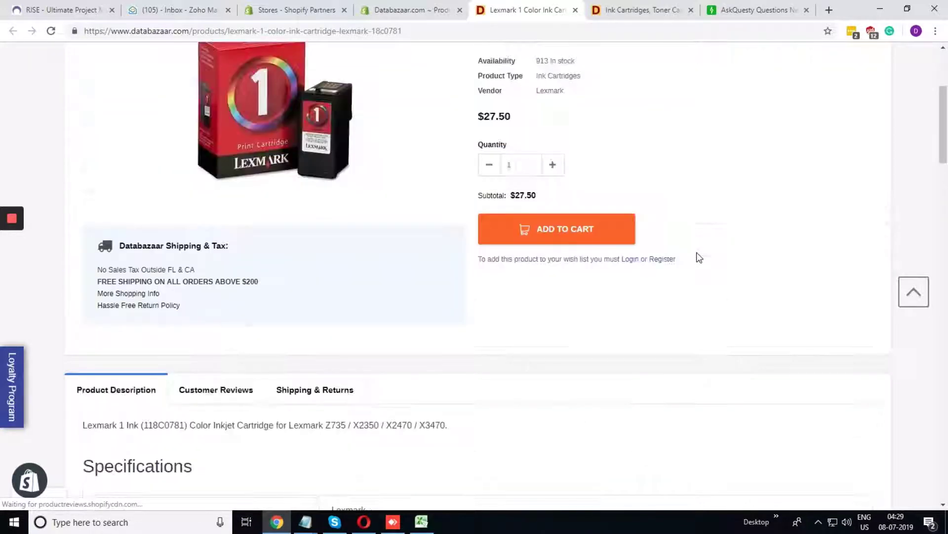
pyautogui.click(411, 10)
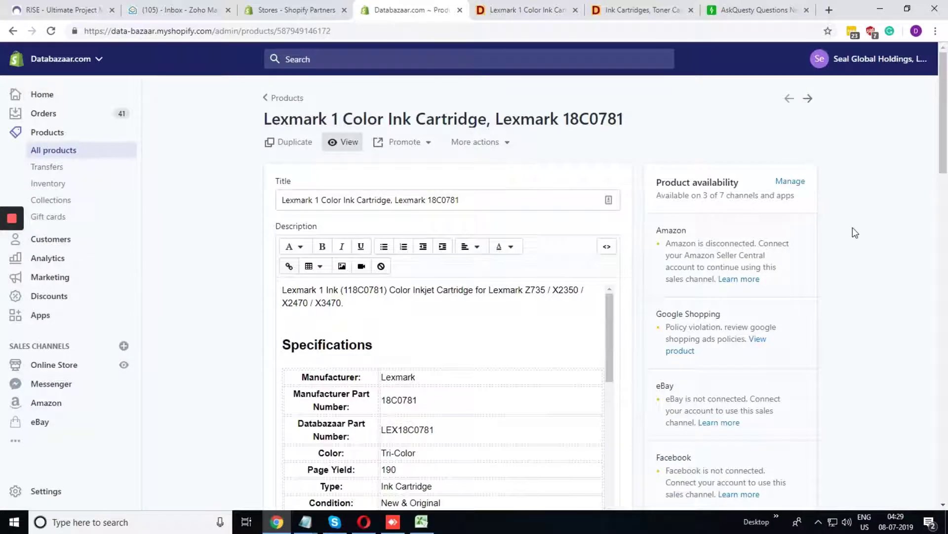
pyautogui.scroll(-12, 854, 233)
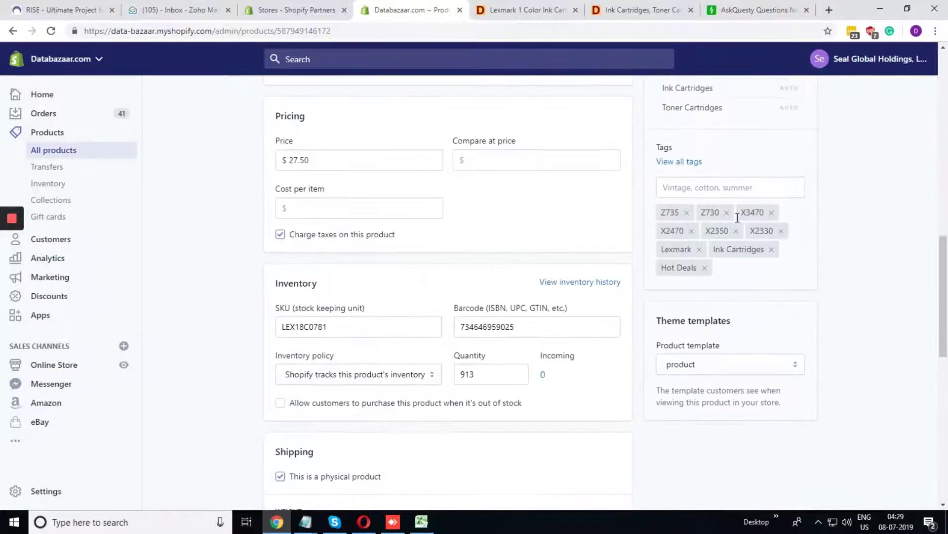
pyautogui.scroll(12, 854, 275)
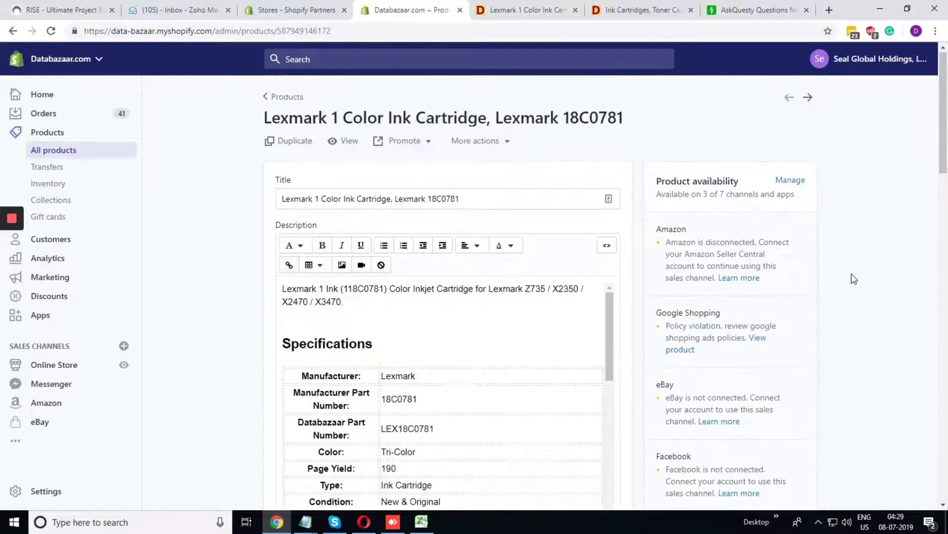
pyautogui.scroll(-7, 854, 279)
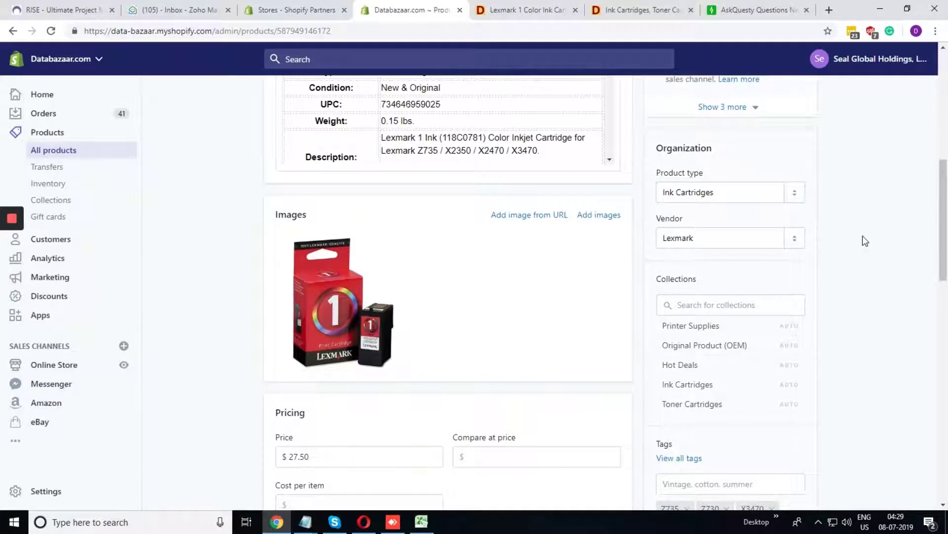
pyautogui.scroll(7, 866, 241)
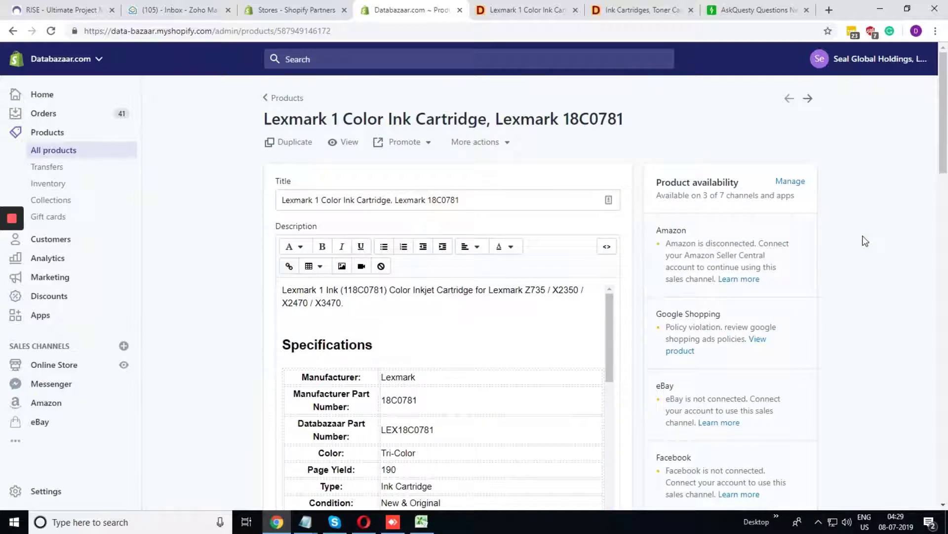
pyautogui.scroll(-6, 865, 242)
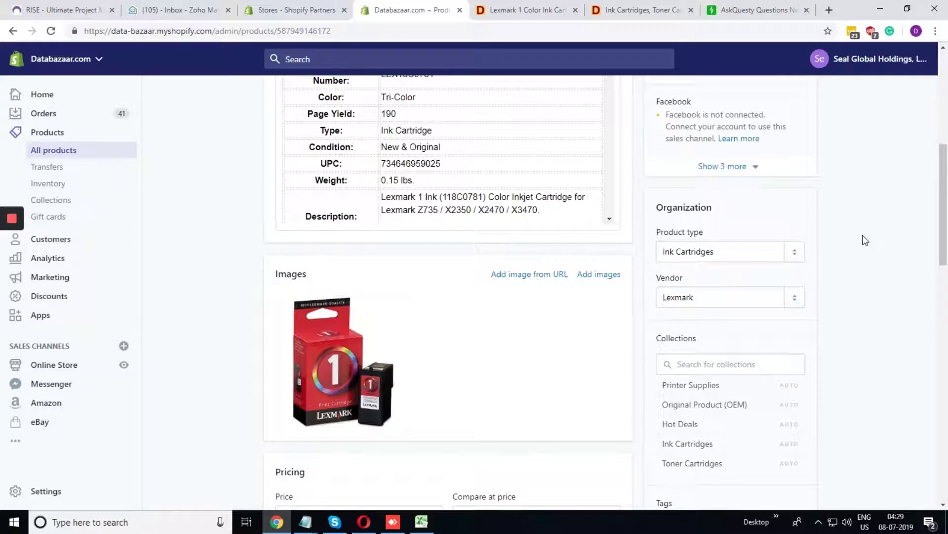
pyautogui.scroll(-3, 865, 241)
pyautogui.scroll(2, 866, 241)
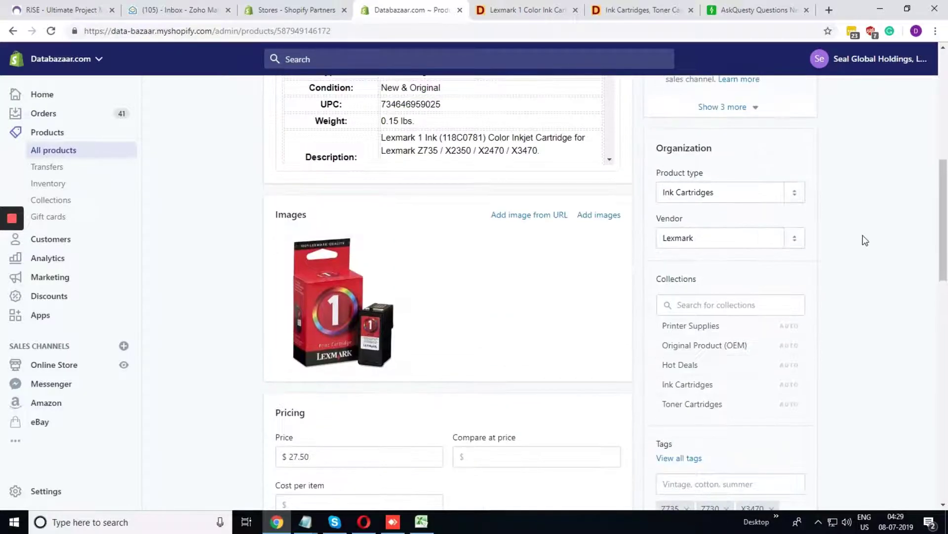
pyautogui.scroll(2, 866, 240)
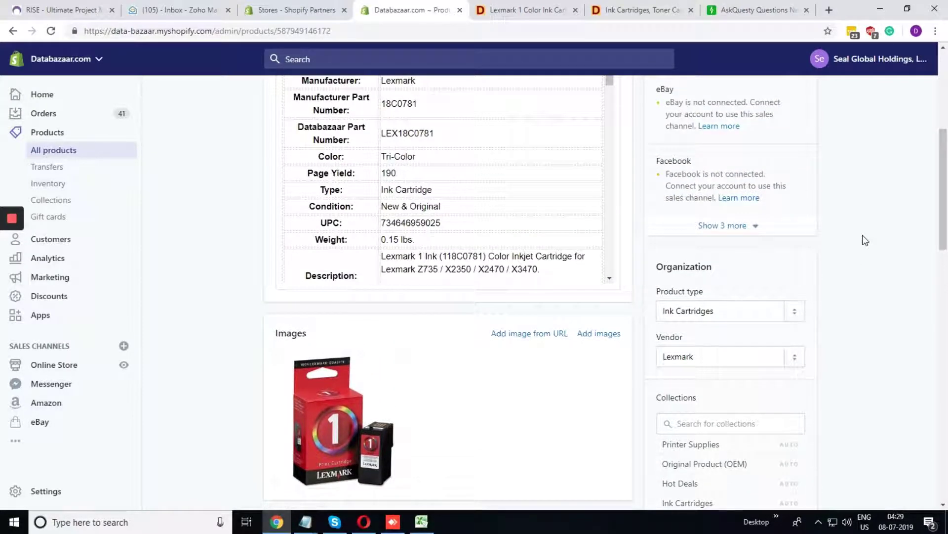
pyautogui.scroll(2, 865, 241)
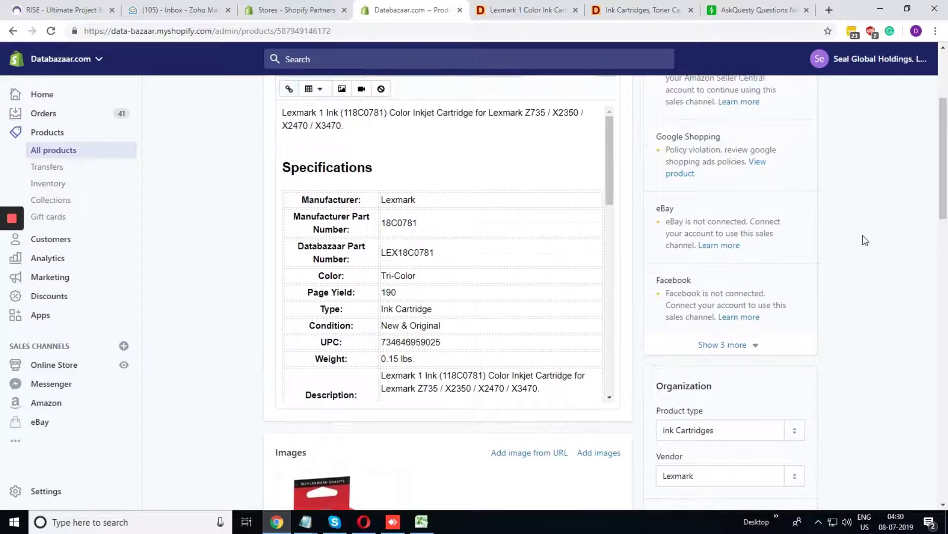
pyautogui.scroll(3, 866, 241)
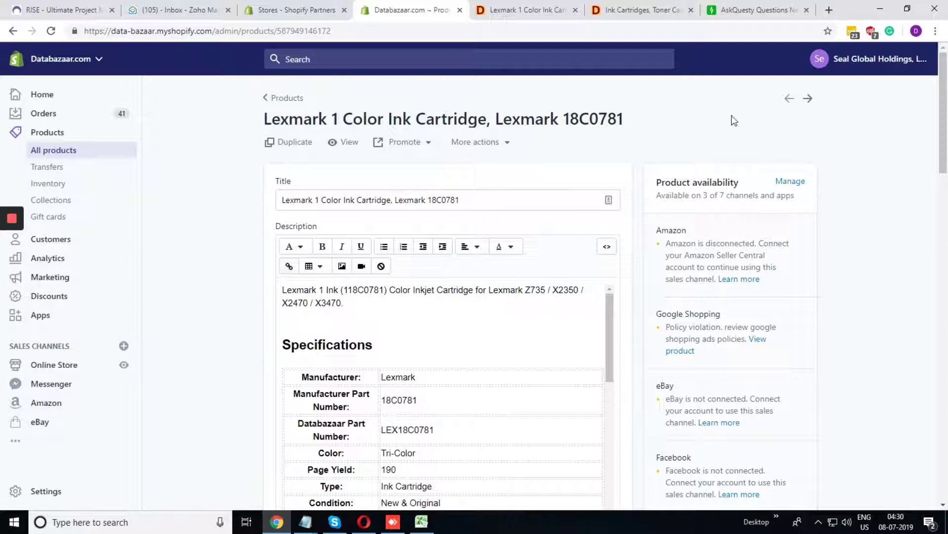
pyautogui.scroll(-4, 870, 233)
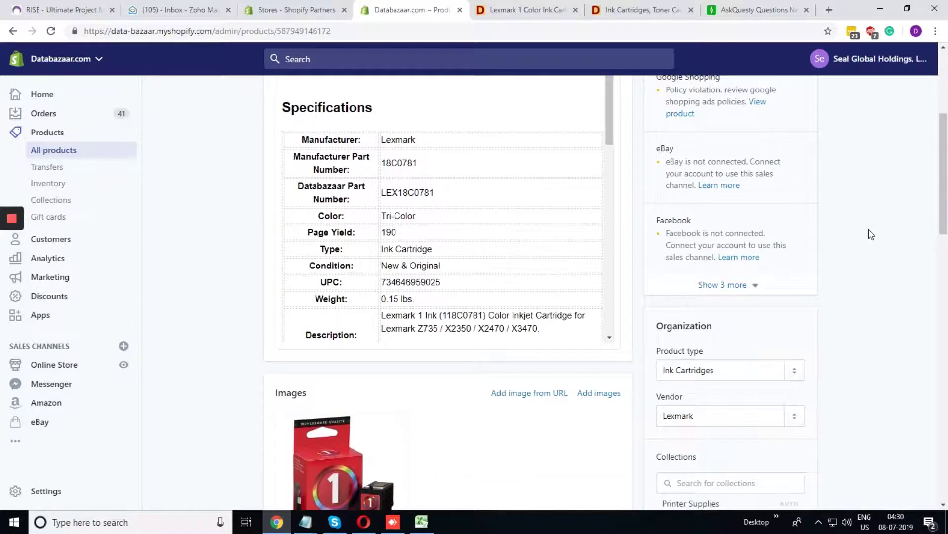
pyautogui.scroll(-3, 871, 235)
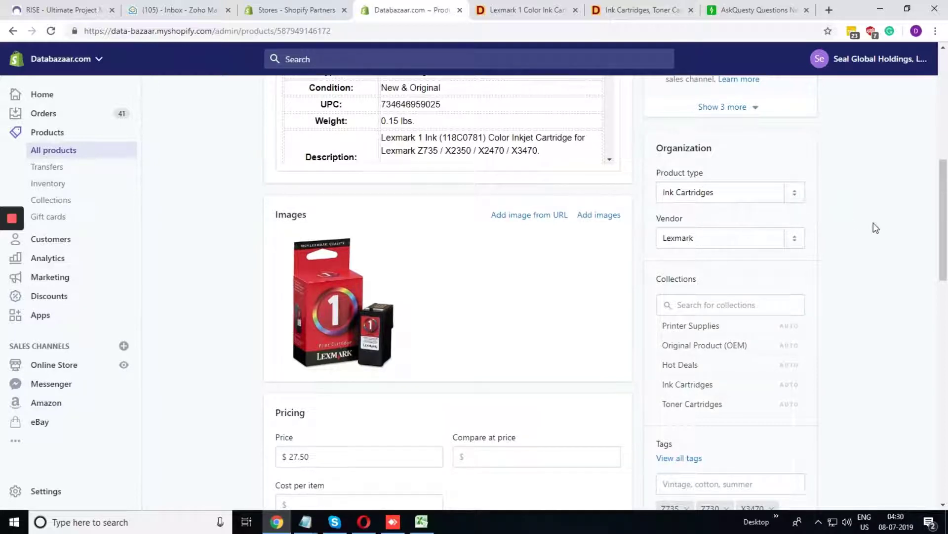
pyautogui.scroll(3, 874, 225)
pyautogui.scroll(1, 875, 228)
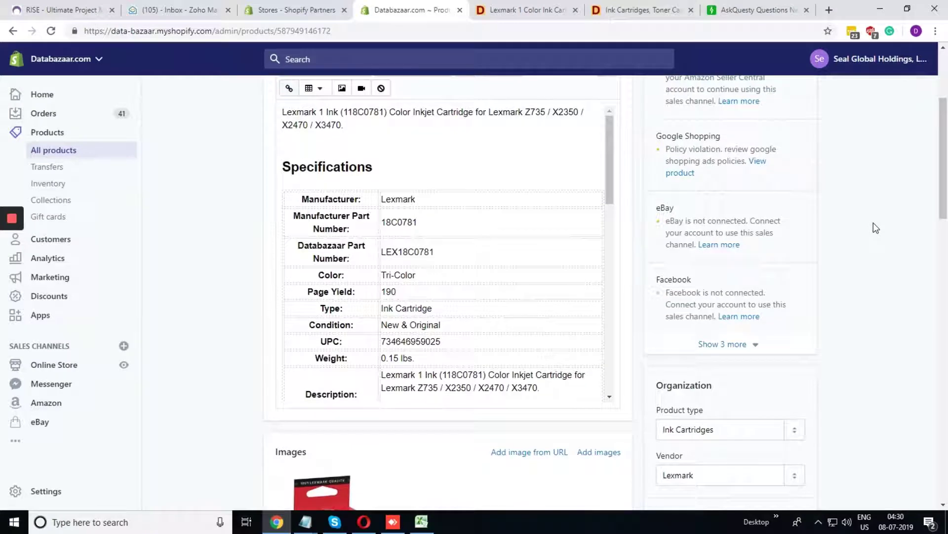
pyautogui.scroll(3, 875, 228)
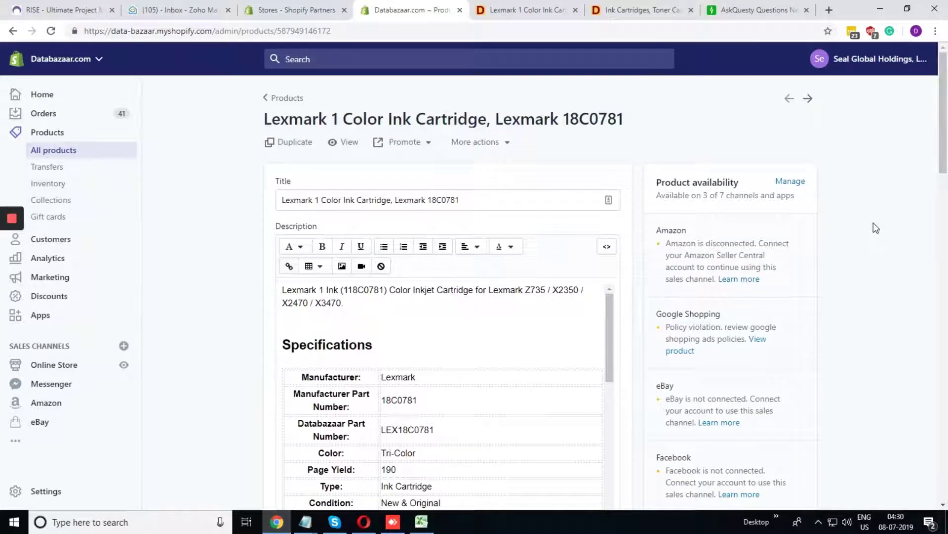
pyautogui.scroll(-6, 874, 226)
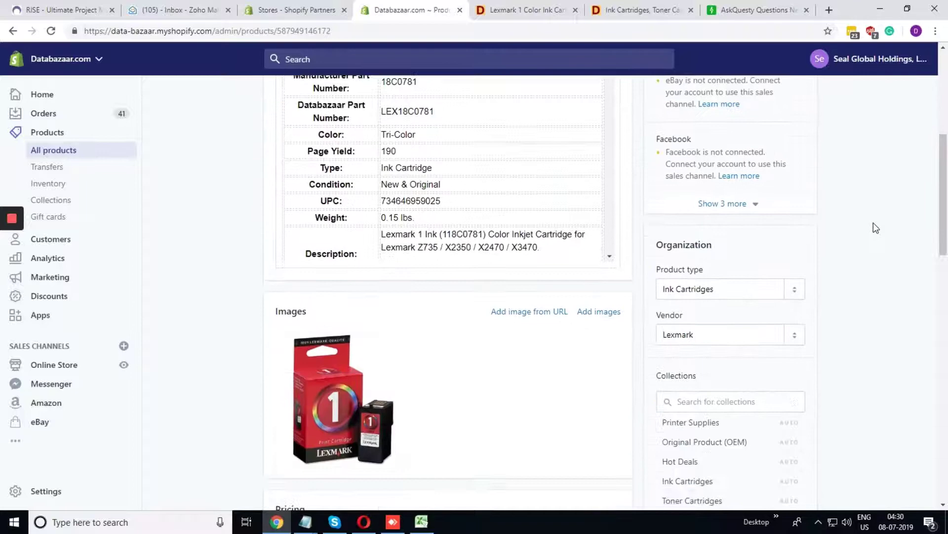
pyautogui.scroll(6, 874, 224)
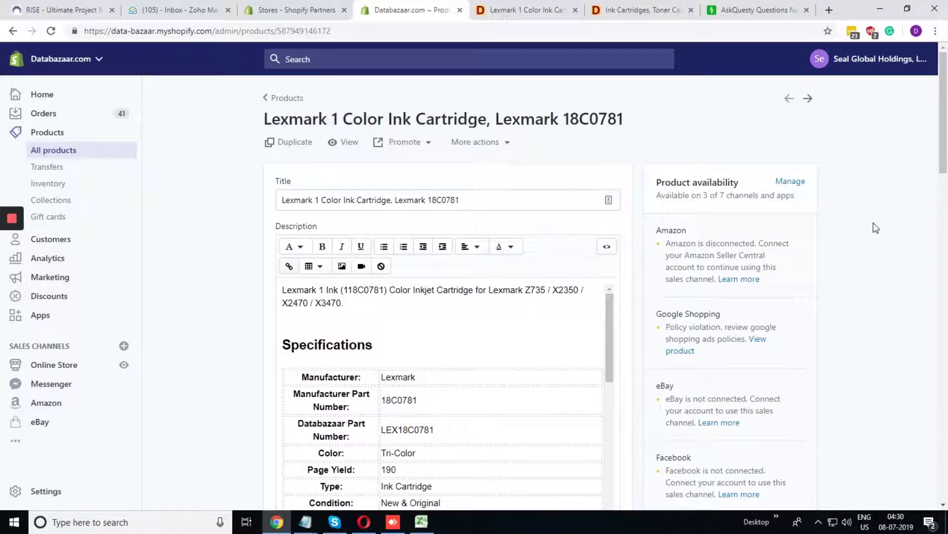
pyautogui.scroll(-6, 874, 227)
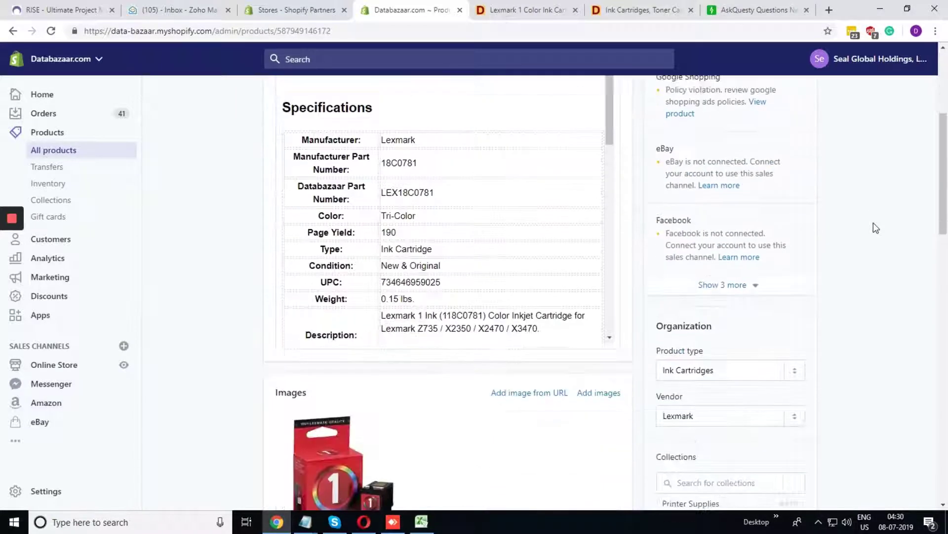
pyautogui.scroll(1, 873, 223)
pyautogui.scroll(-4, 874, 222)
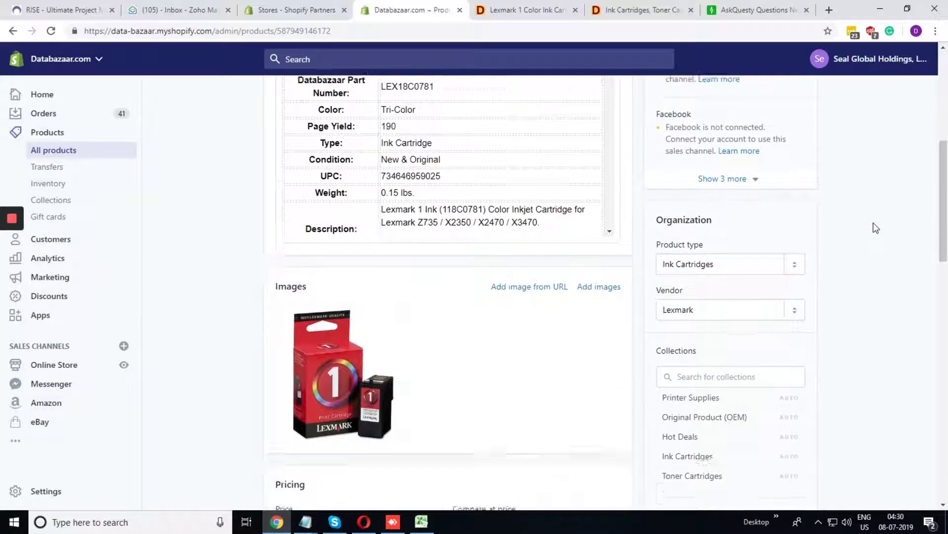
pyautogui.scroll(2, 838, 211)
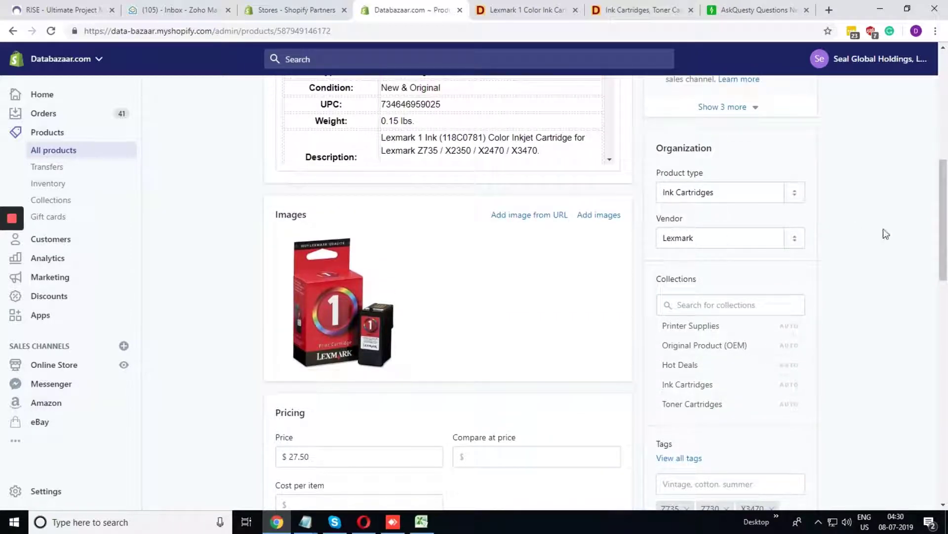
pyautogui.scroll(-2, 859, 239)
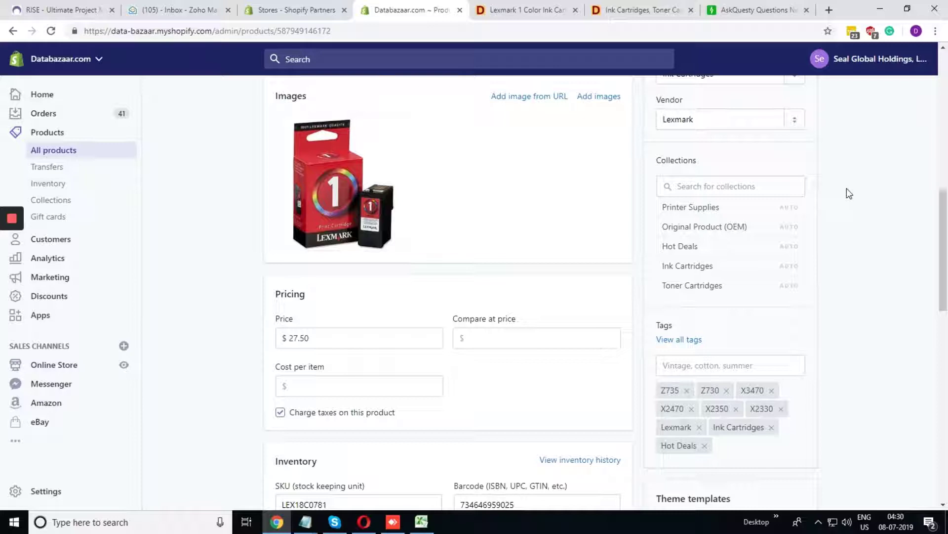
pyautogui.scroll(2, 848, 190)
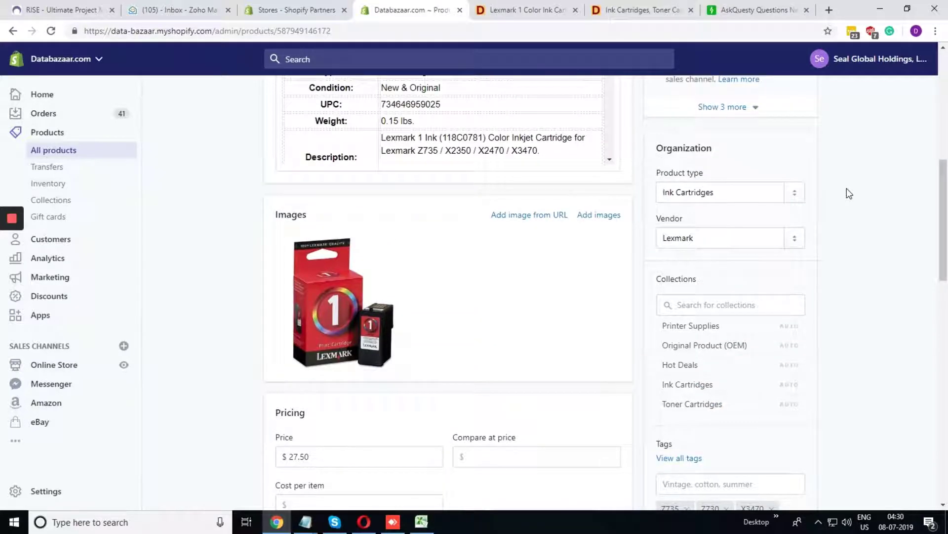
pyautogui.scroll(1, 848, 192)
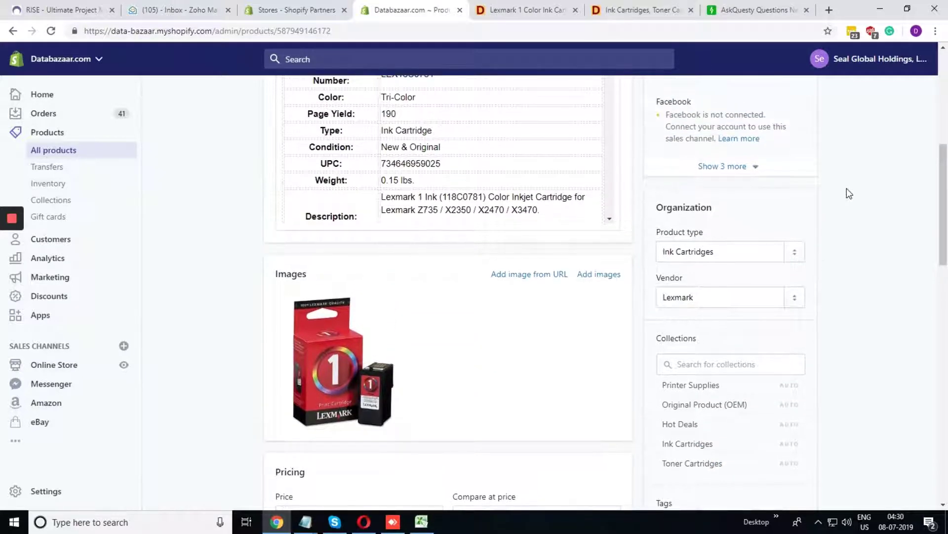
pyautogui.scroll(-2, 847, 189)
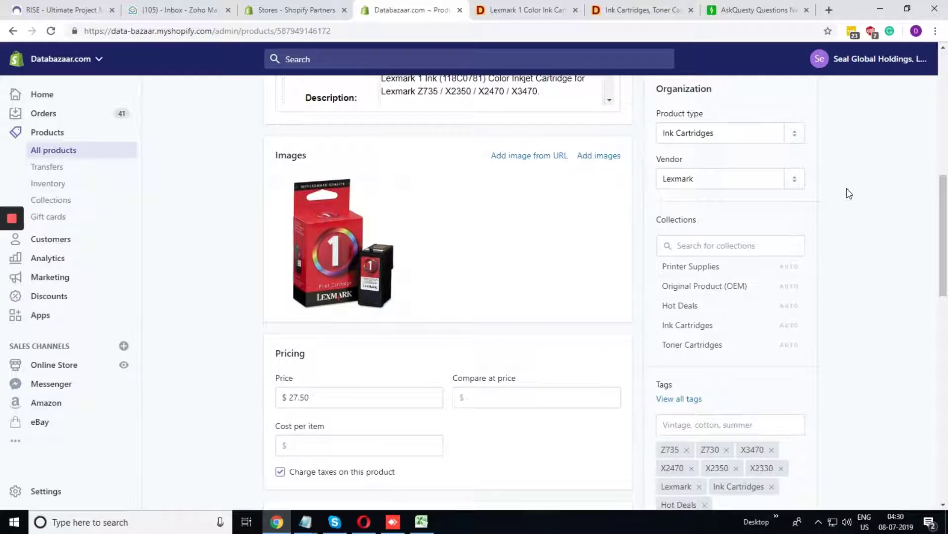
pyautogui.scroll(8, 848, 193)
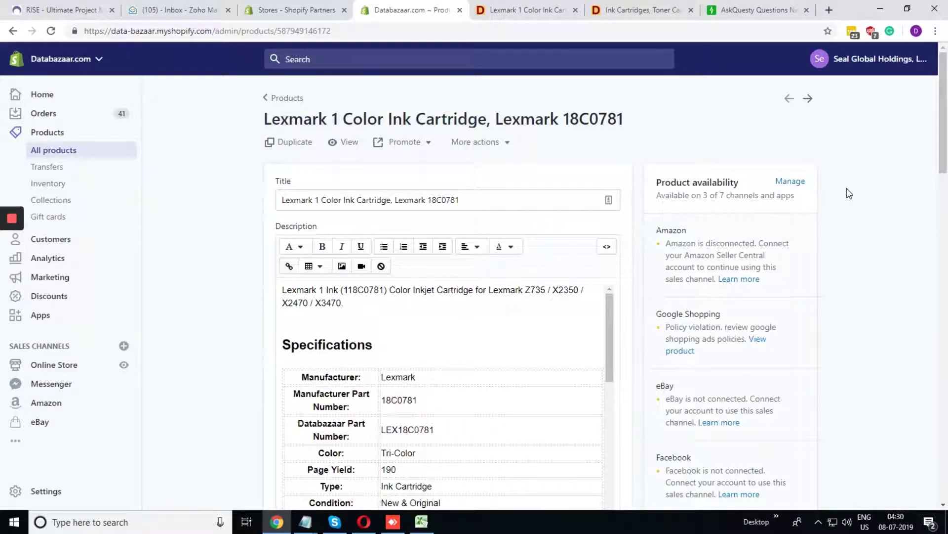
pyautogui.scroll(-8, 846, 188)
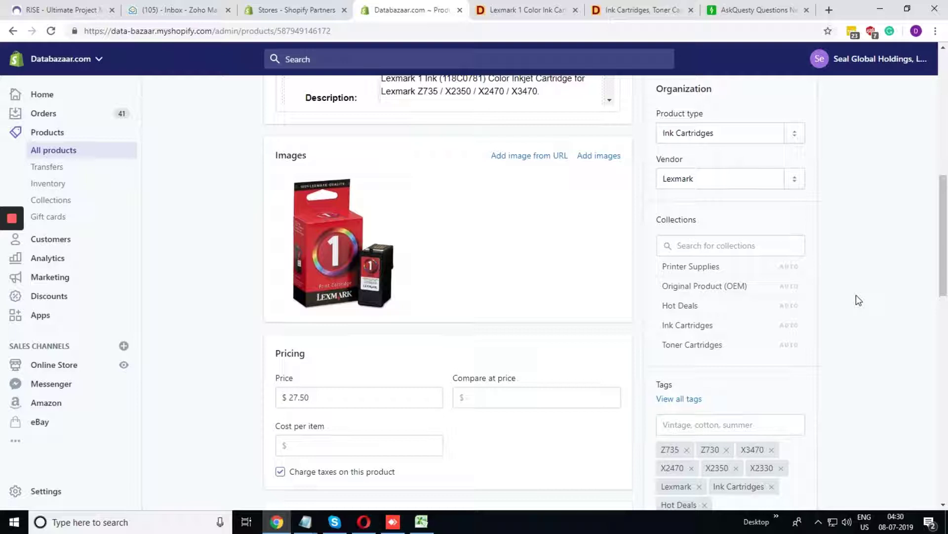
pyautogui.scroll(-2, 856, 294)
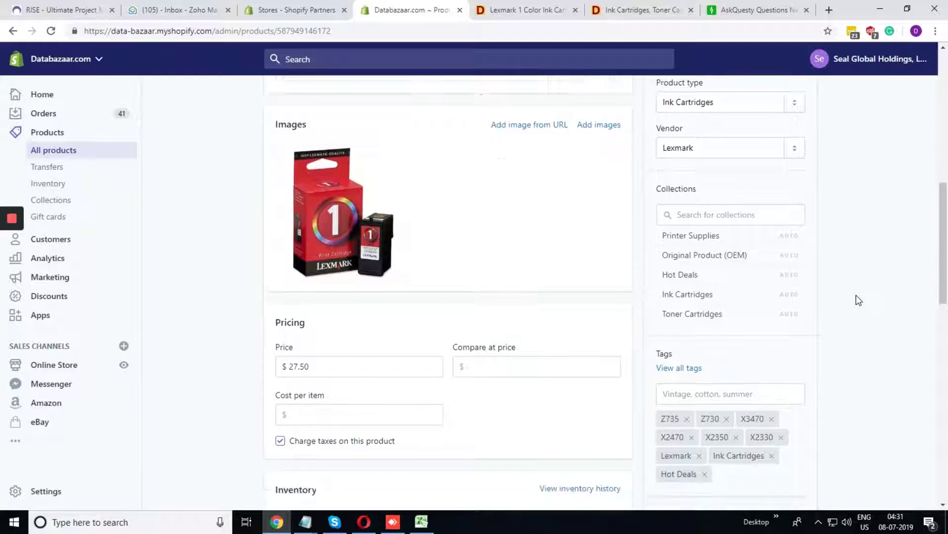
pyautogui.scroll(-2, 856, 297)
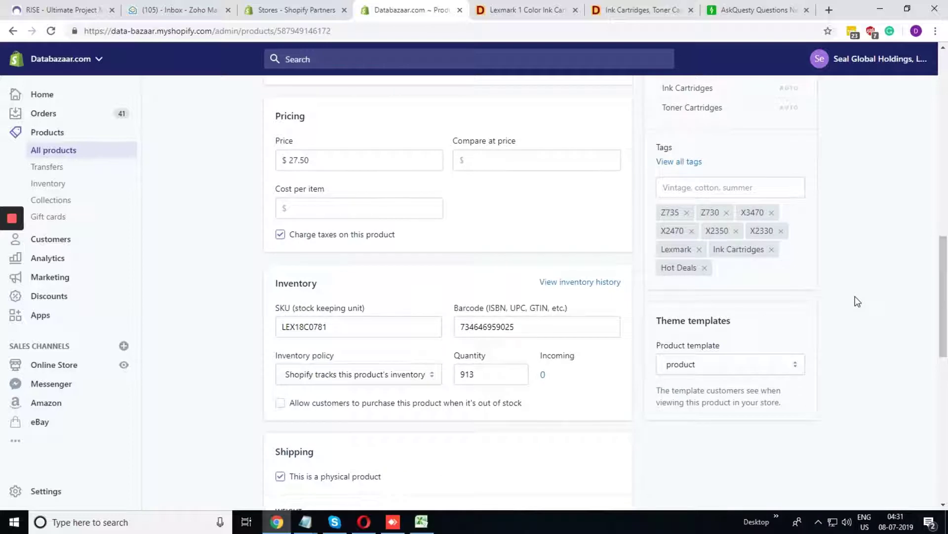
pyautogui.scroll(3, 855, 297)
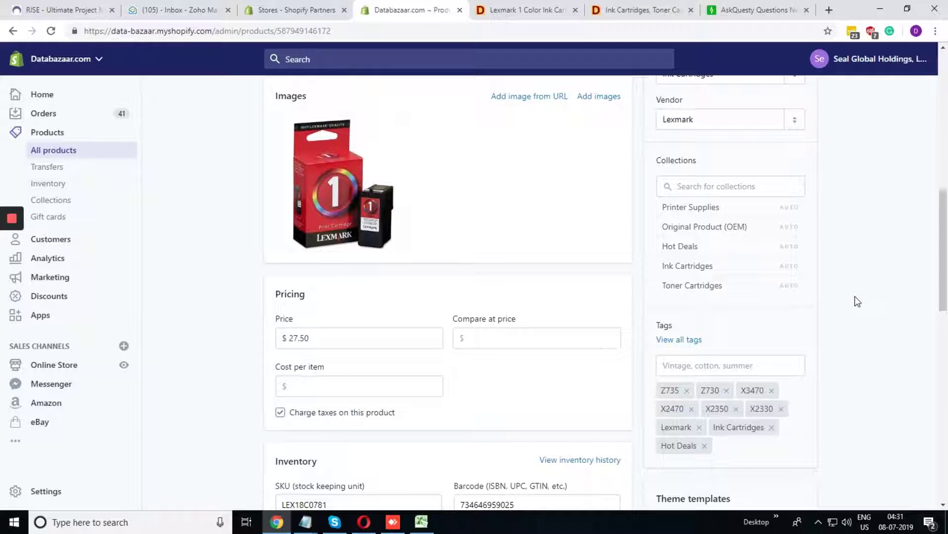
pyautogui.scroll(-2, 857, 301)
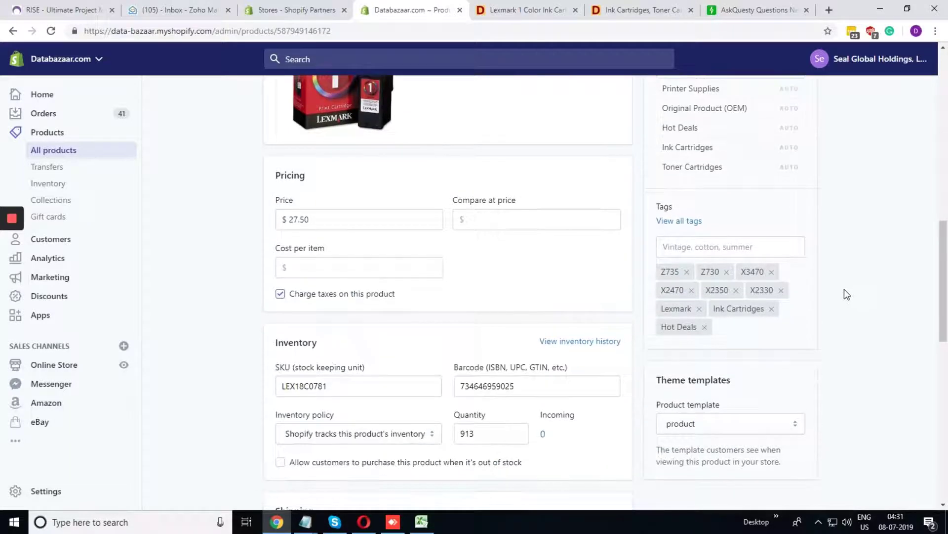
pyautogui.doubleClick(709, 271)
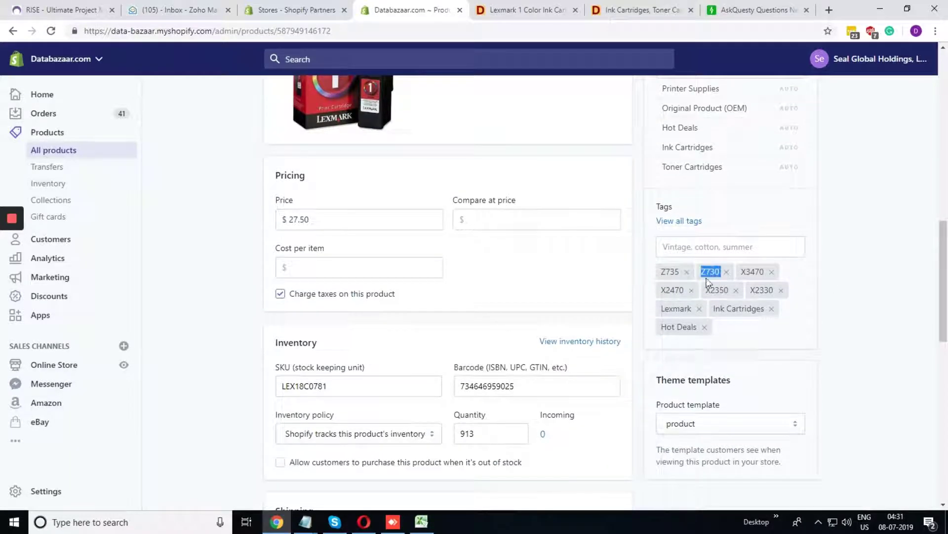
pyautogui.click(842, 299)
pyautogui.scroll(3, 637, 277)
pyautogui.scroll(1, 636, 274)
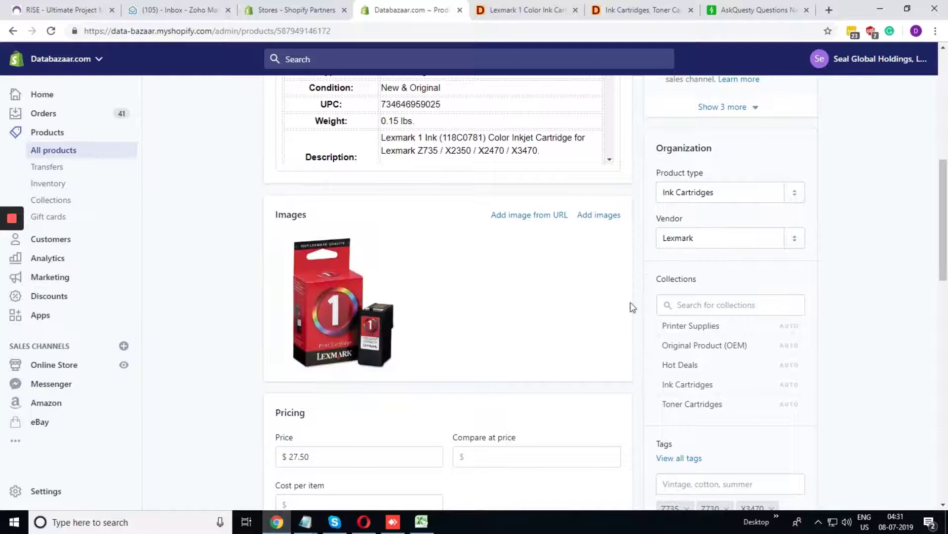
pyautogui.scroll(-4, 637, 311)
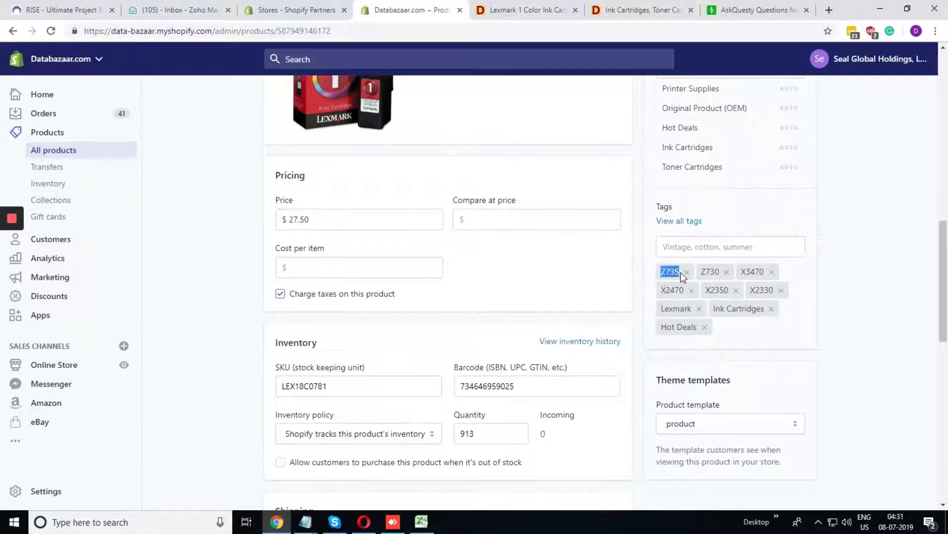
pyautogui.click(636, 271)
pyautogui.scroll(1, 637, 271)
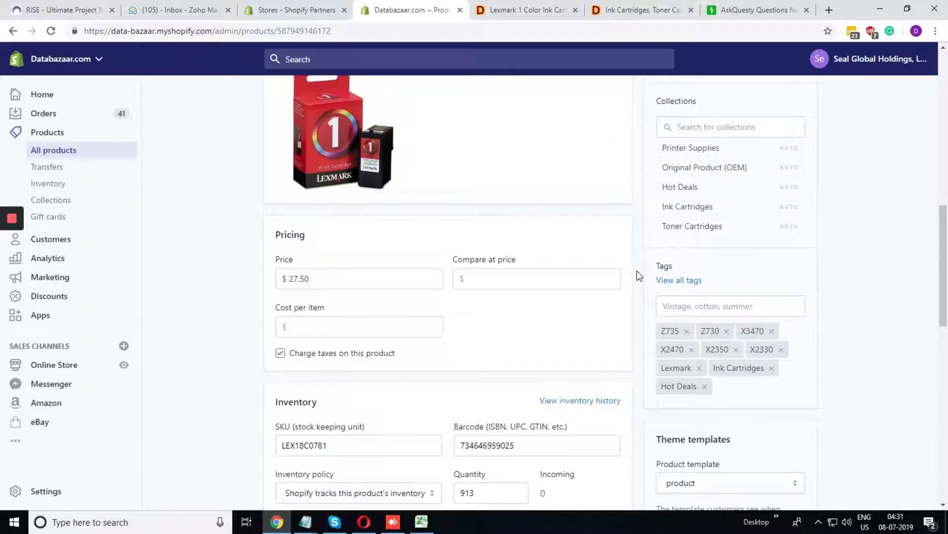
pyautogui.scroll(2, 636, 270)
pyautogui.moveTo(317, 220)
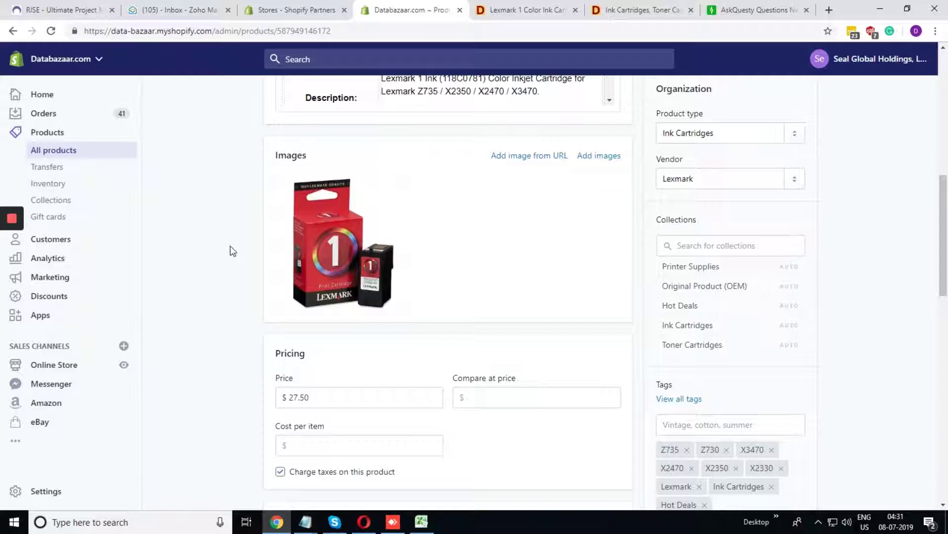
pyautogui.scroll(-1, 231, 250)
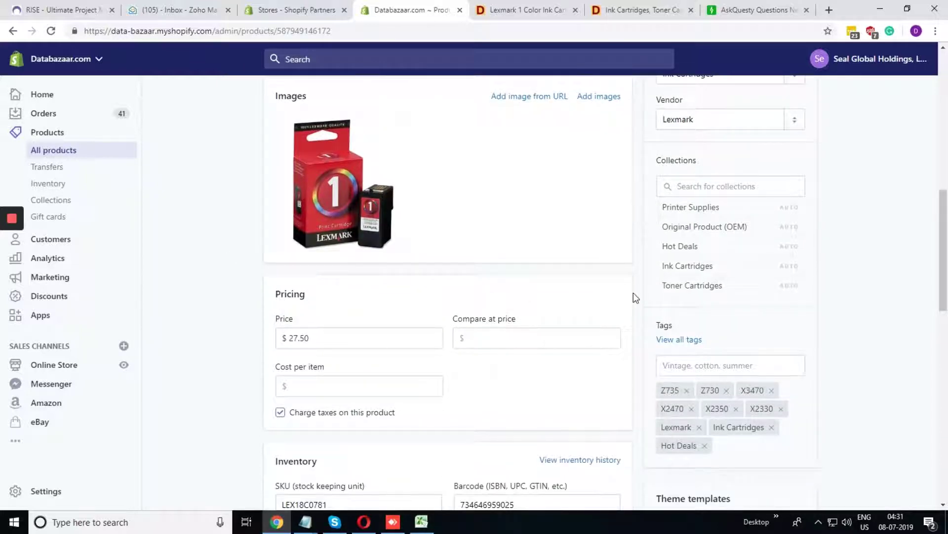
pyautogui.scroll(-1, 633, 292)
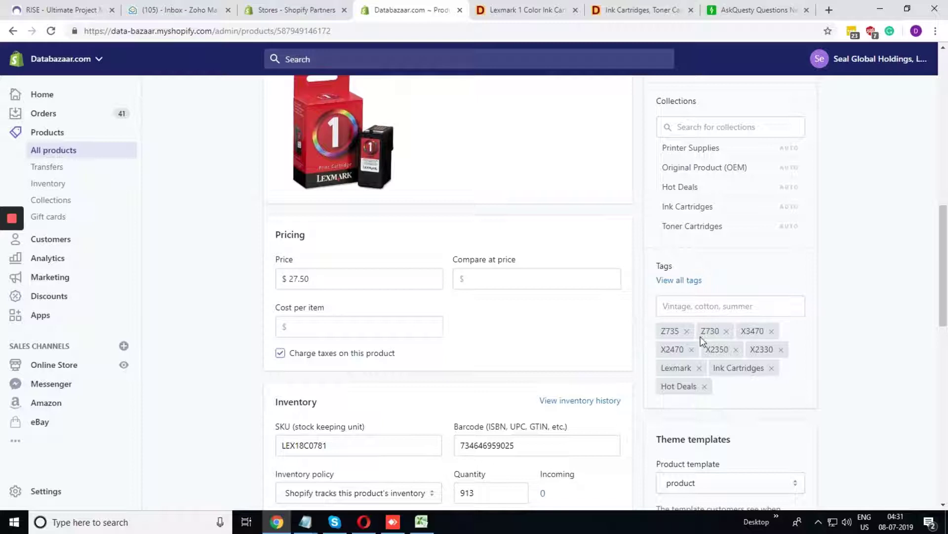
pyautogui.scroll(4, 837, 303)
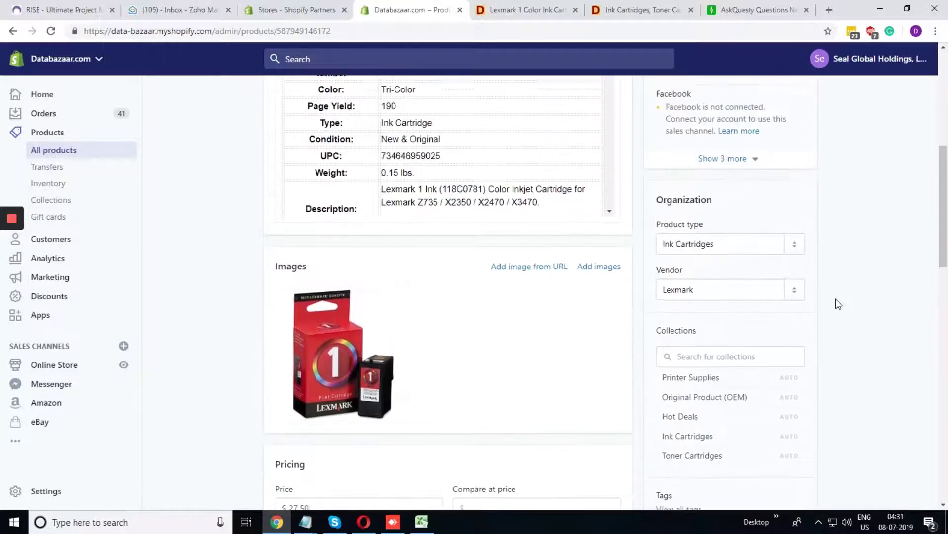
pyautogui.scroll(4, 839, 304)
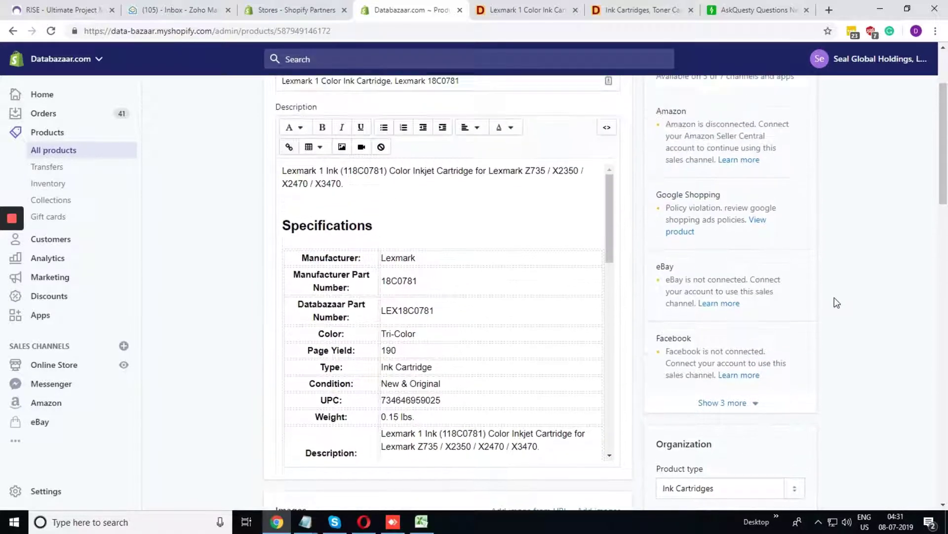
pyautogui.scroll(-4, 836, 303)
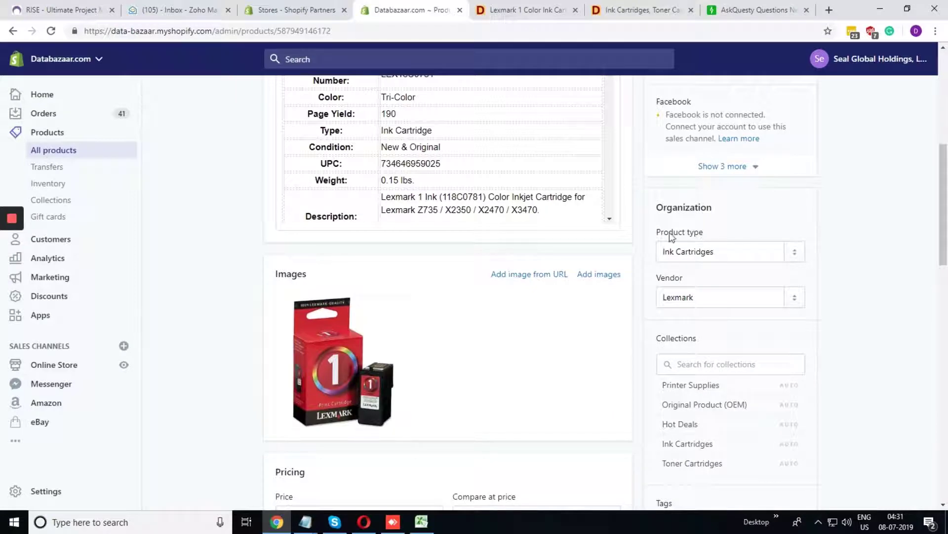
# Step: Show the live storefront page for the Lexmark 18C0781 cartridge at $27.50
pyautogui.scroll(-1, 904, 313)
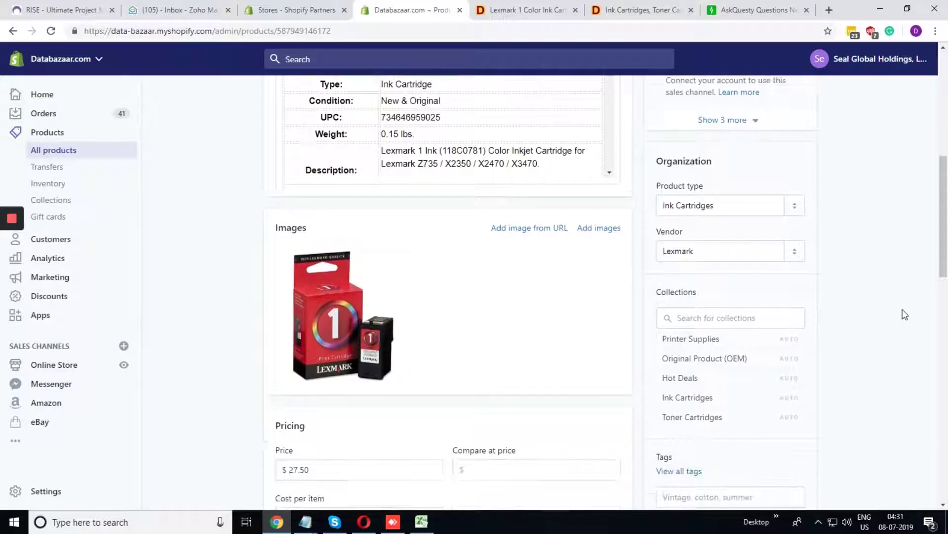
pyautogui.scroll(1, 791, 247)
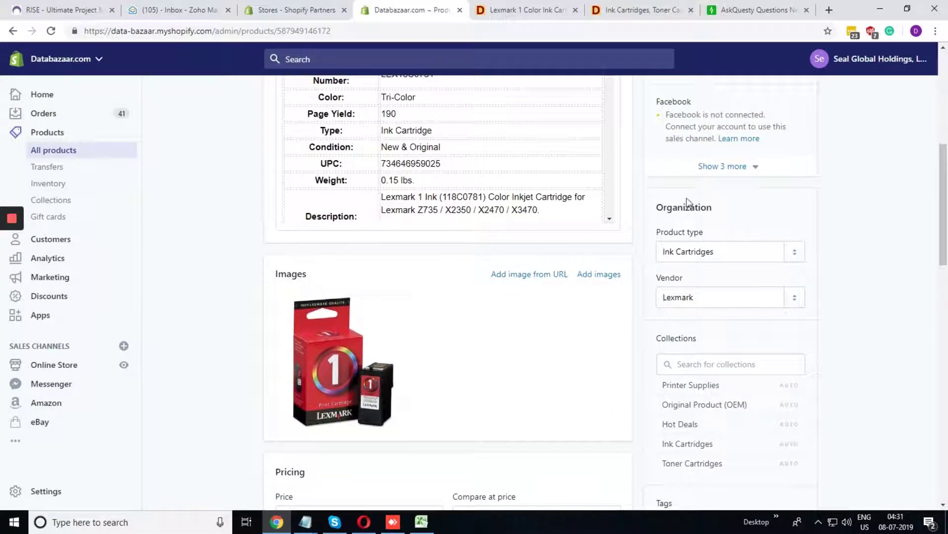
pyautogui.click(529, 10)
pyautogui.scroll(-1, 692, 267)
pyautogui.scroll(1, 691, 268)
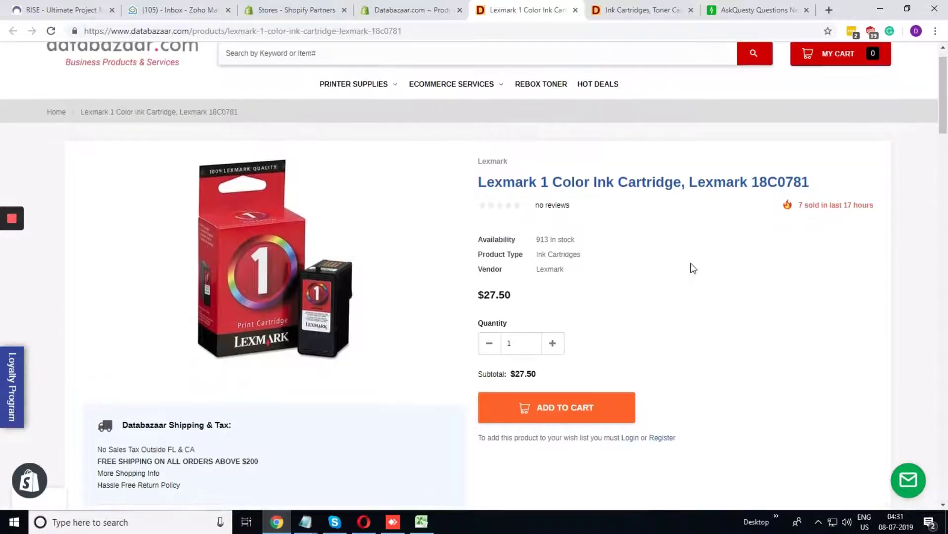
pyautogui.moveTo(352, 122)
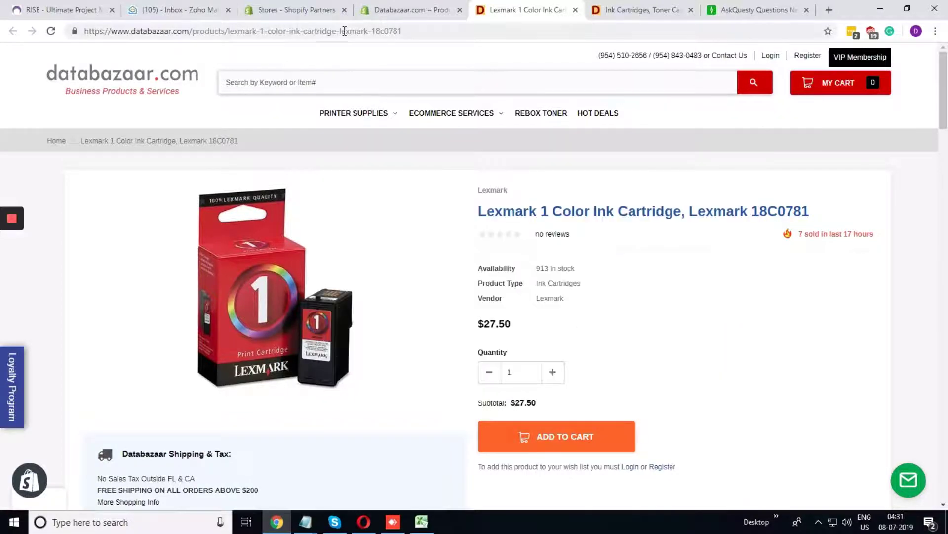
# Step: Highlight the Ink Cartridges product type, check the homepage tab, and return to the product page
pyautogui.scroll(-1, 726, 239)
pyautogui.tripleClick(596, 231)
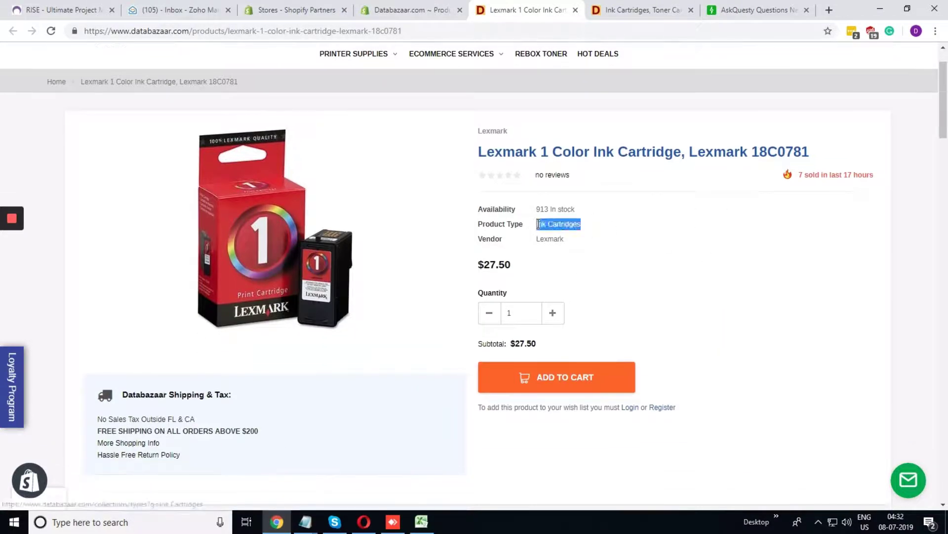
pyautogui.click(596, 245)
pyautogui.scroll(1, 675, 250)
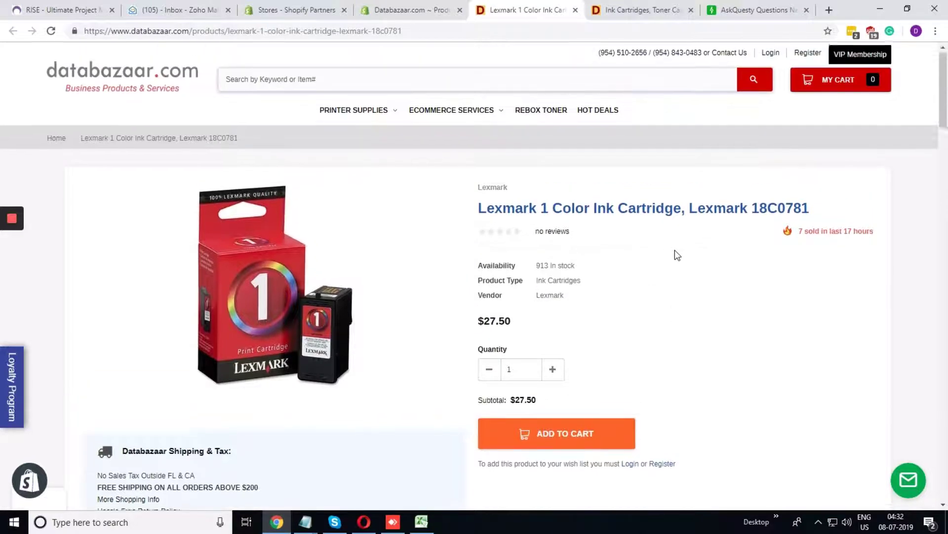
pyautogui.click(652, 5)
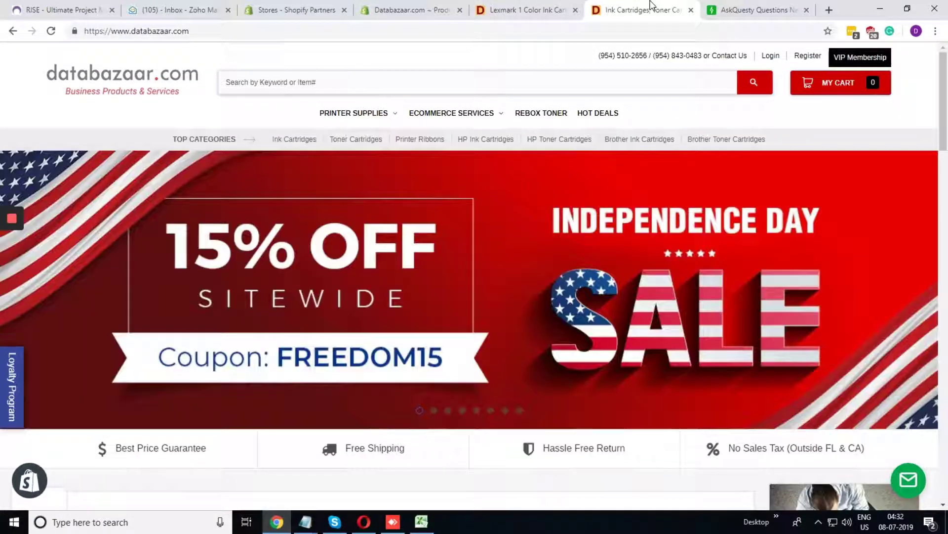
pyautogui.click(518, 7)
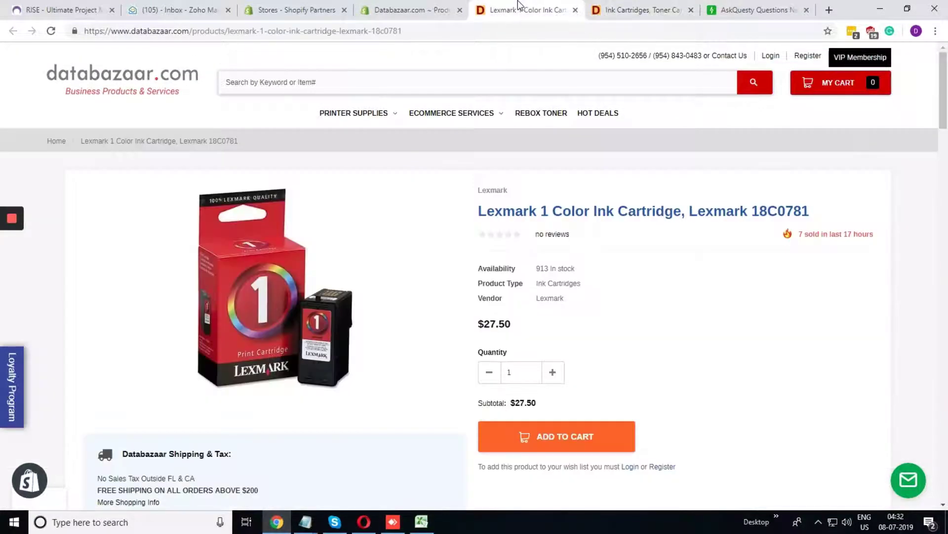
# Step: Open the Printer Supplies collection and find the Lexmark product's Z735 tag in admin
pyautogui.click(352, 114)
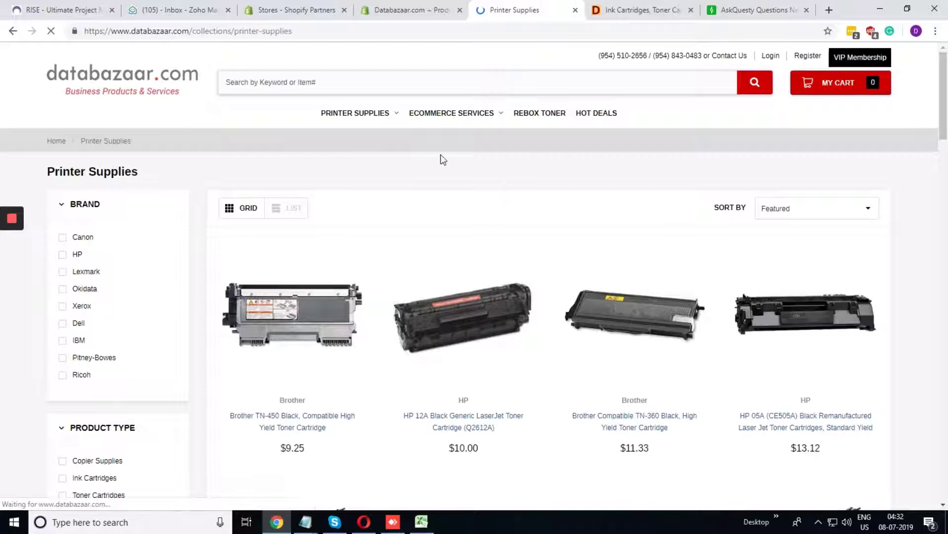
pyautogui.click(413, 15)
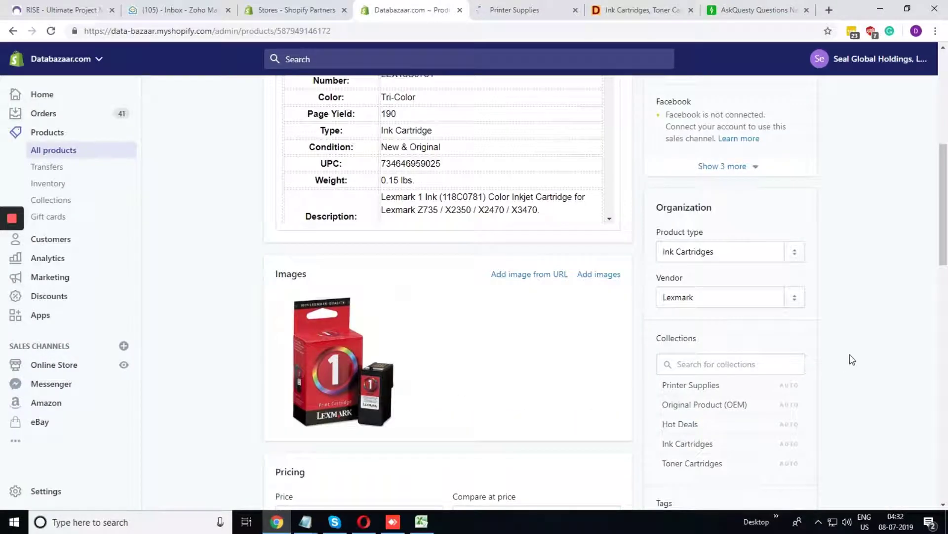
pyautogui.scroll(-3, 850, 354)
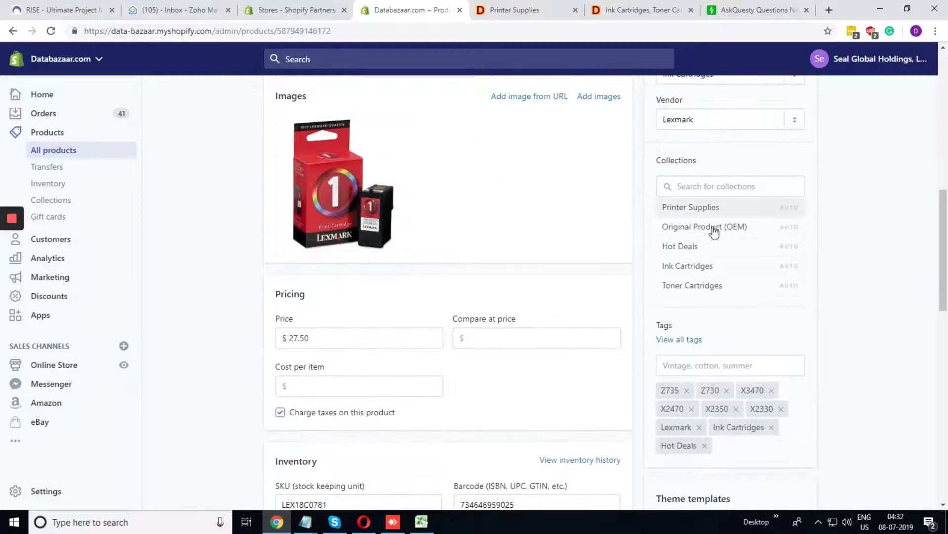
pyautogui.doubleClick(672, 390)
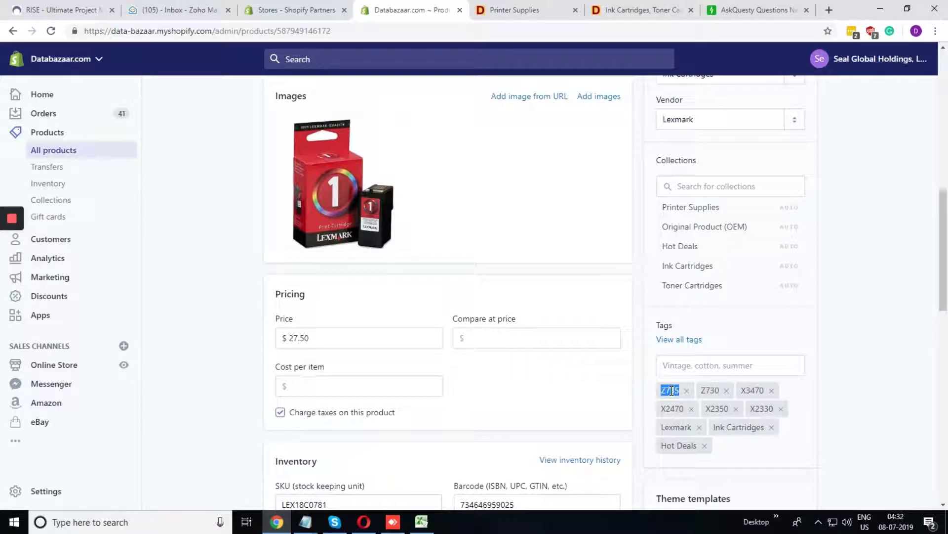
pyautogui.click(440, 171)
# Step: Filter the Printer Supplies collection by appending /Z735 to its web address
pyautogui.click(524, 10)
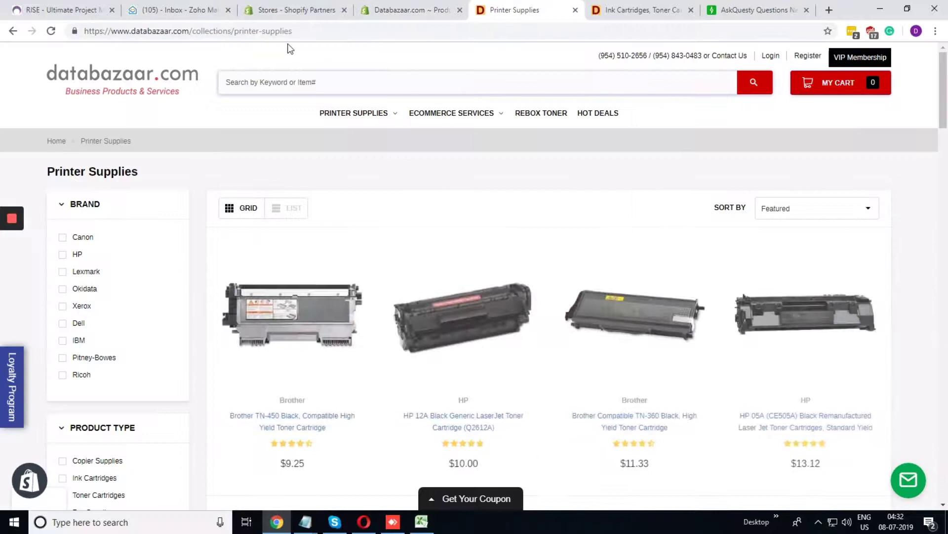
pyautogui.click(320, 32)
pyautogui.click(321, 33)
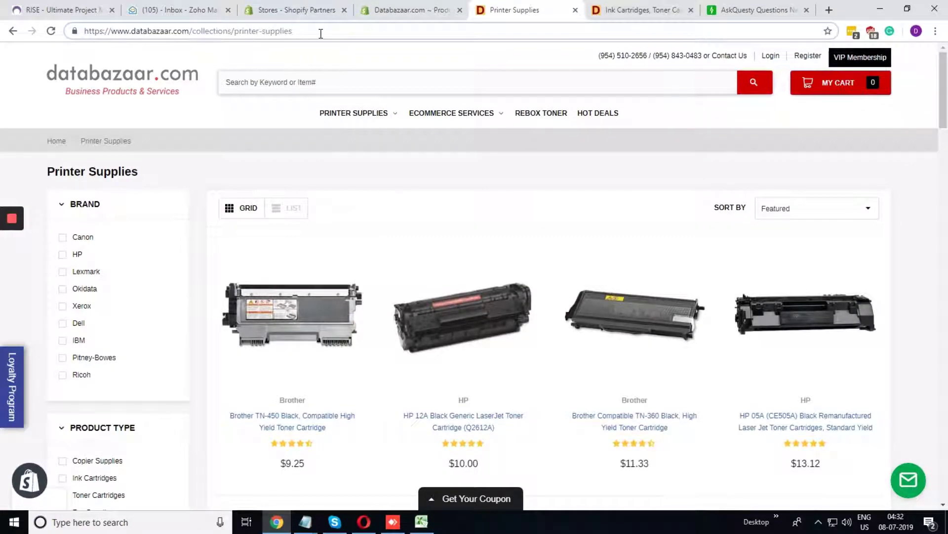
pyautogui.write('/Z735')
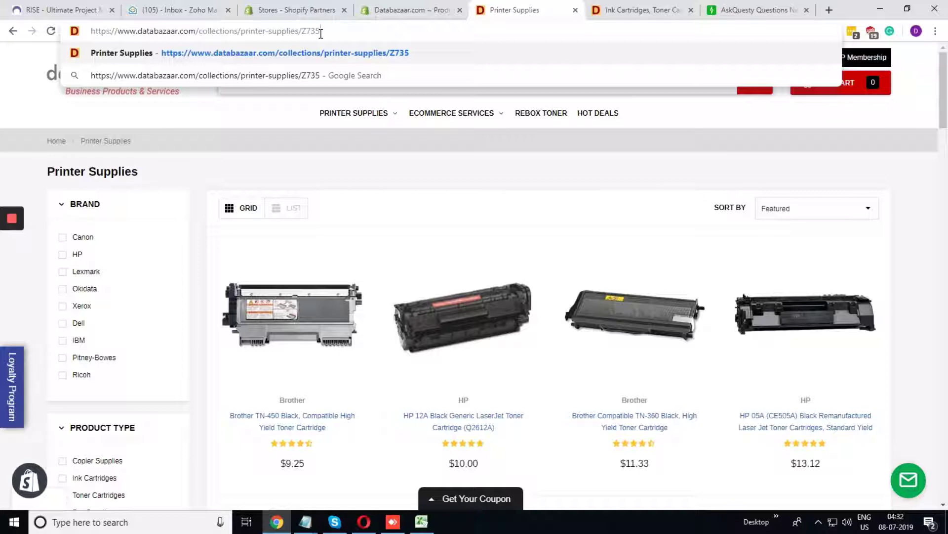
pyautogui.press('Return')
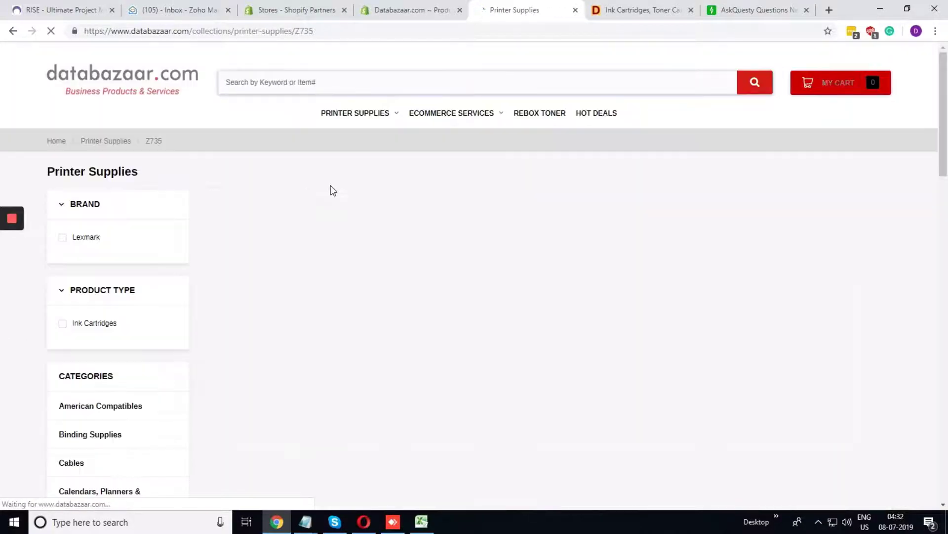
pyautogui.scroll(-1, 273, 227)
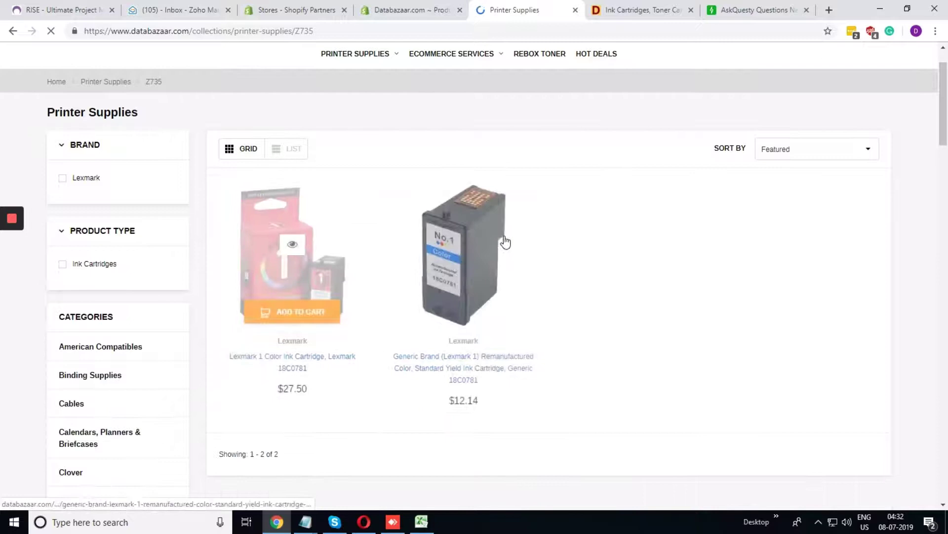
pyautogui.scroll(1, 599, 254)
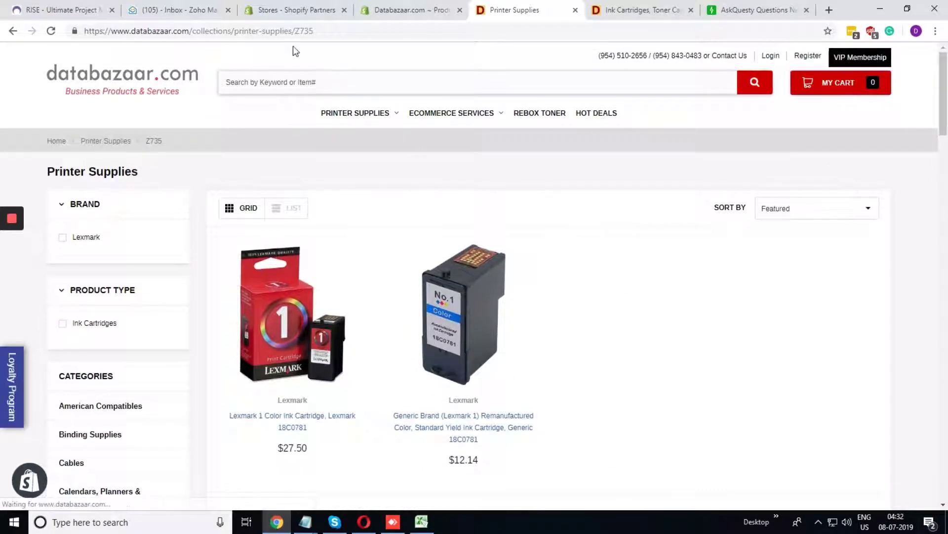
# Step: Highlight the Z735 tag portion of the filtered collection's address
pyautogui.doubleClick(327, 32)
pyautogui.click(333, 33)
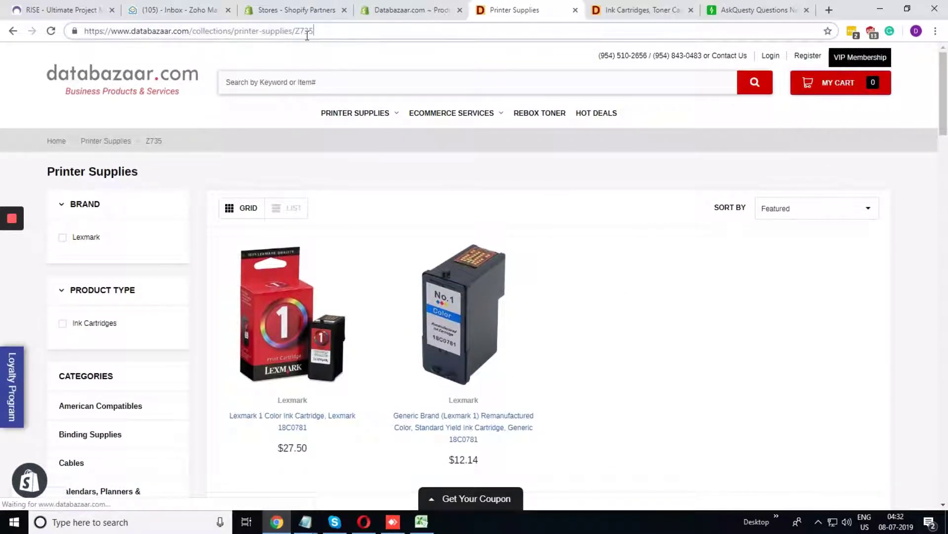
pyautogui.doubleClick(306, 31)
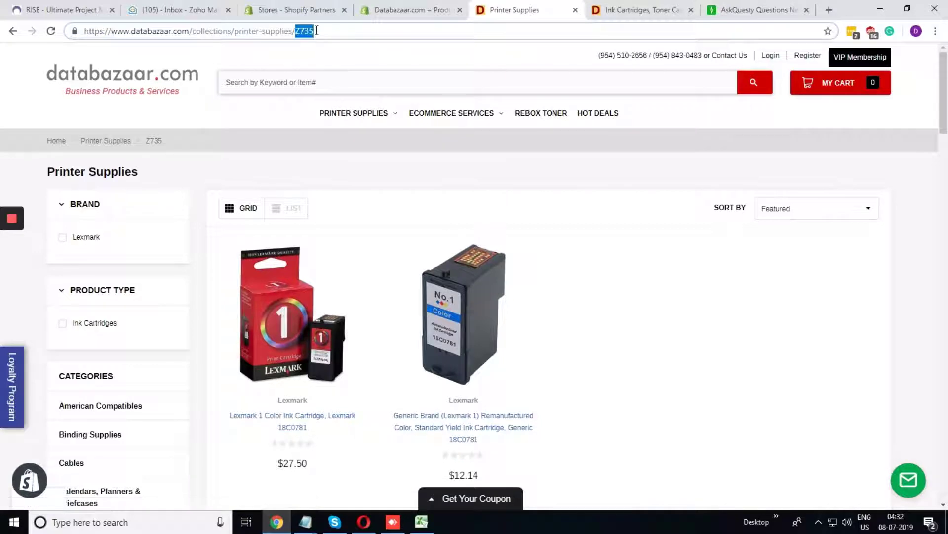
pyautogui.click(341, 53)
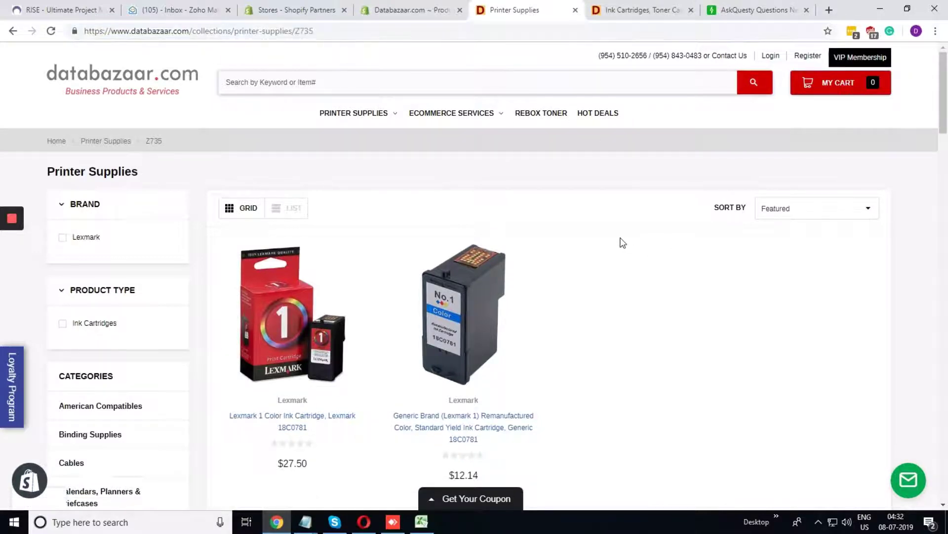
pyautogui.scroll(-1, 621, 242)
pyautogui.scroll(1, 621, 241)
# Step: Check the product's Hot Deals tag in the Shopify admin editor, then return to the collection
pyautogui.click(411, 7)
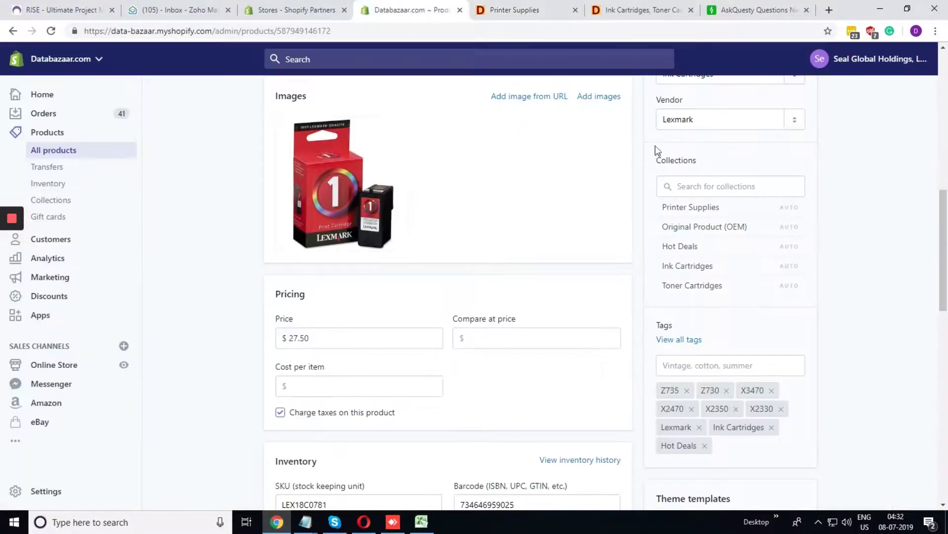
pyautogui.scroll(-1, 861, 311)
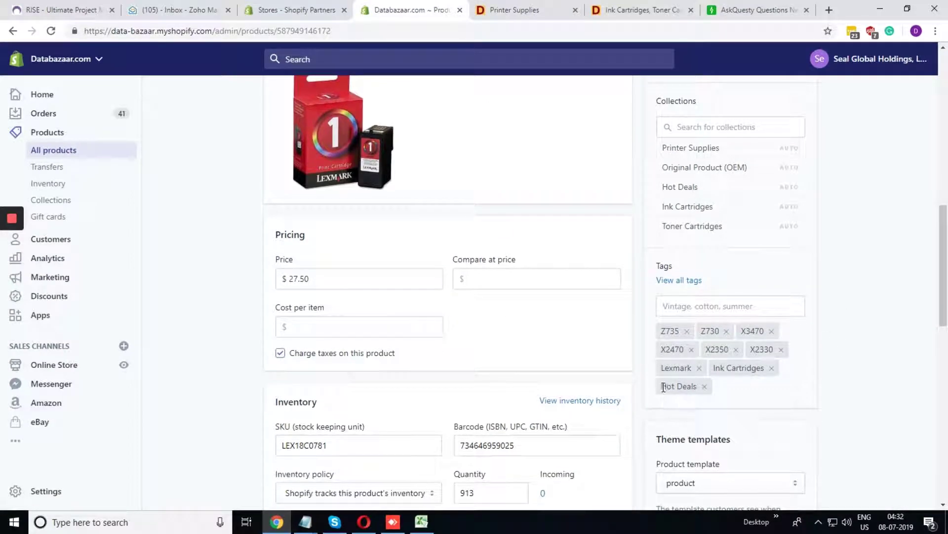
pyautogui.moveTo(662, 386); pyautogui.dragTo(697, 386)
pyautogui.hotkey('ctrl', 'c')
pyautogui.click(497, 7)
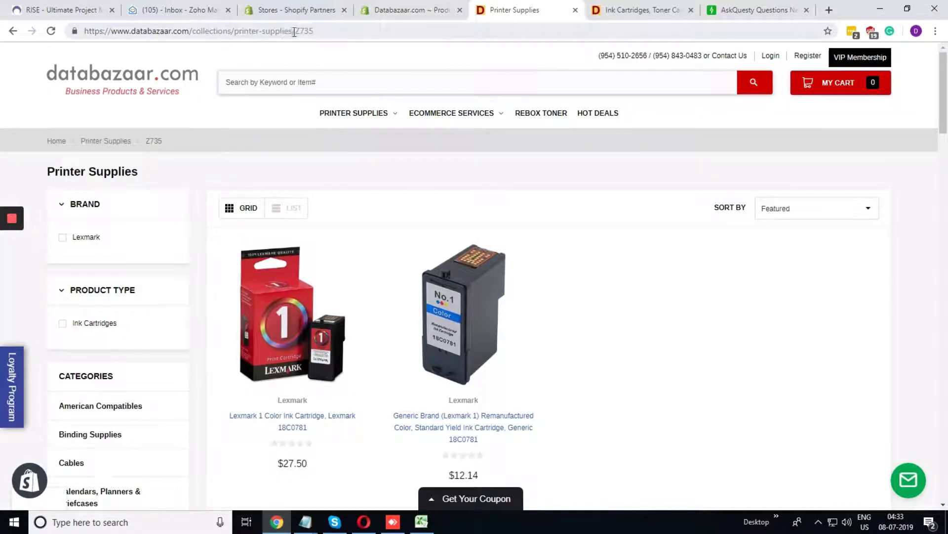
# Step: Replace Z735 with Hot-Deals in the collection address and load the filtered page
pyautogui.moveTo(294, 32); pyautogui.dragTo(351, 32)
pyautogui.press('BackSpace')
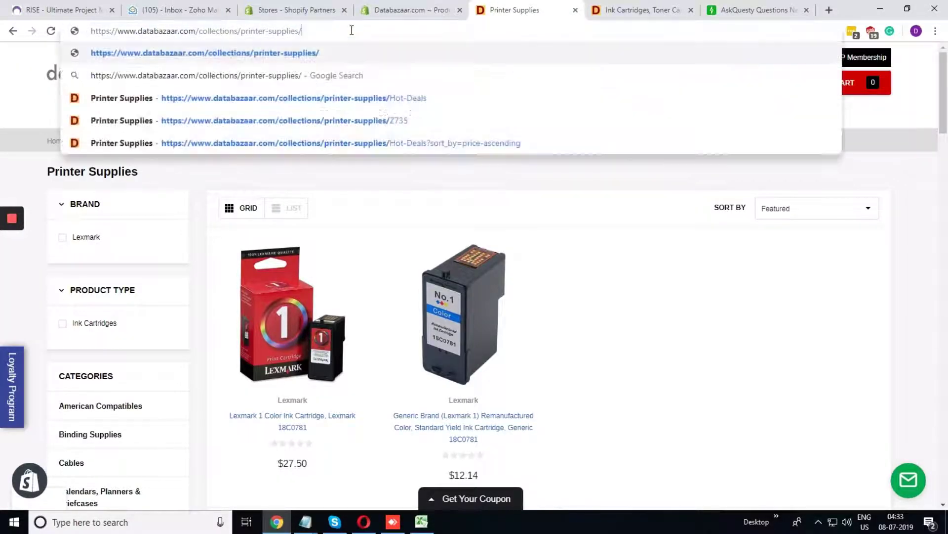
pyautogui.hotkey('ctrl', 'v')
pyautogui.moveTo(320, 31); pyautogui.dragTo(319, 31)
pyautogui.write('-')
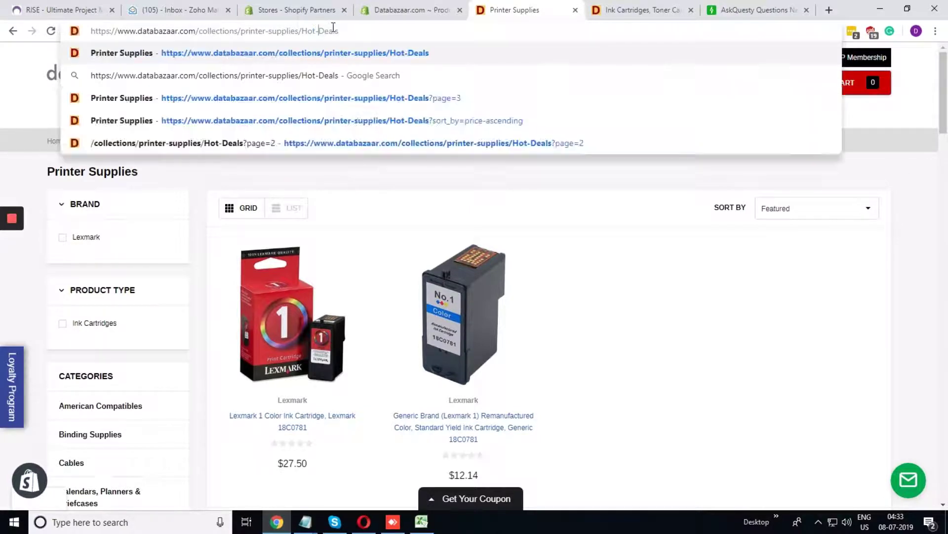
pyautogui.press('Return')
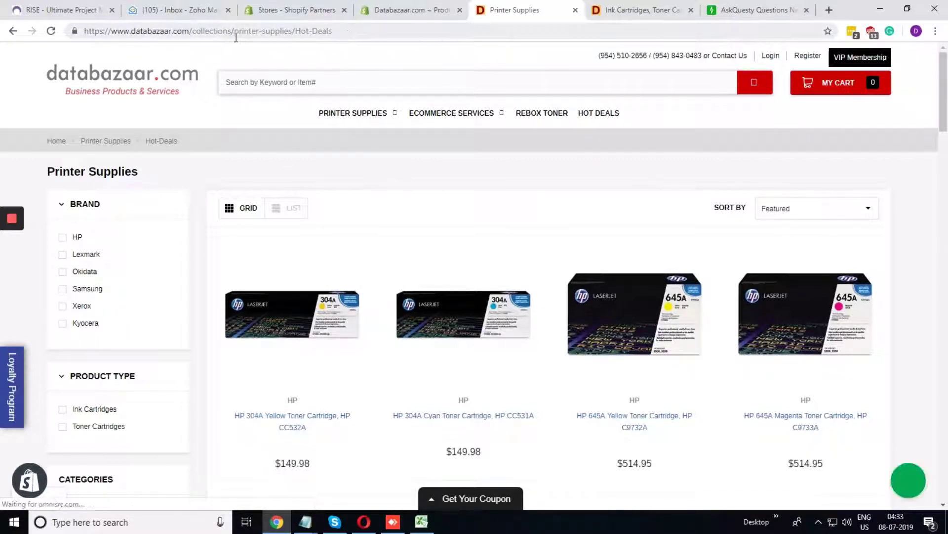
# Step: Point out the collection name and Hot-Deals tag in the address, then browse the results
pyautogui.moveTo(234, 31); pyautogui.dragTo(352, 37)
pyautogui.click(296, 35)
pyautogui.click(343, 57)
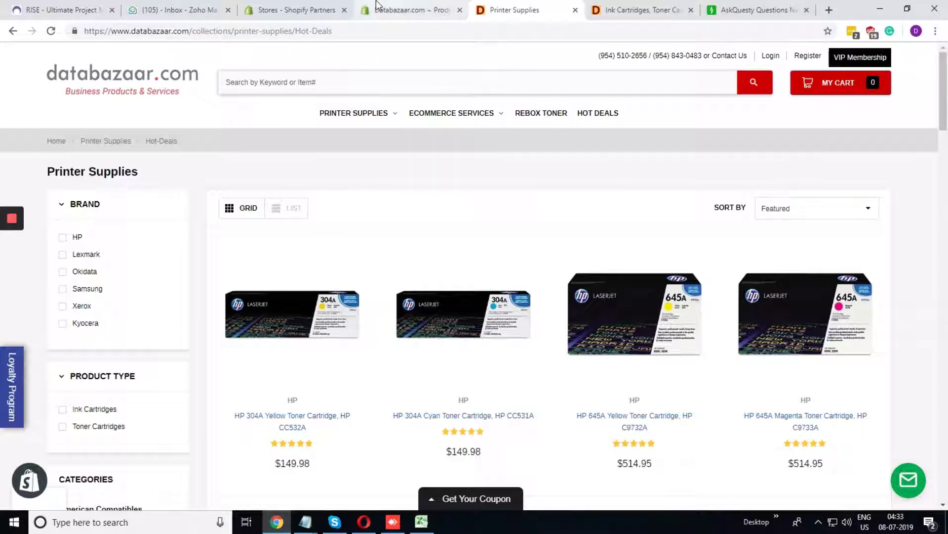
pyautogui.scroll(-12, 914, 292)
pyautogui.scroll(-1, 896, 291)
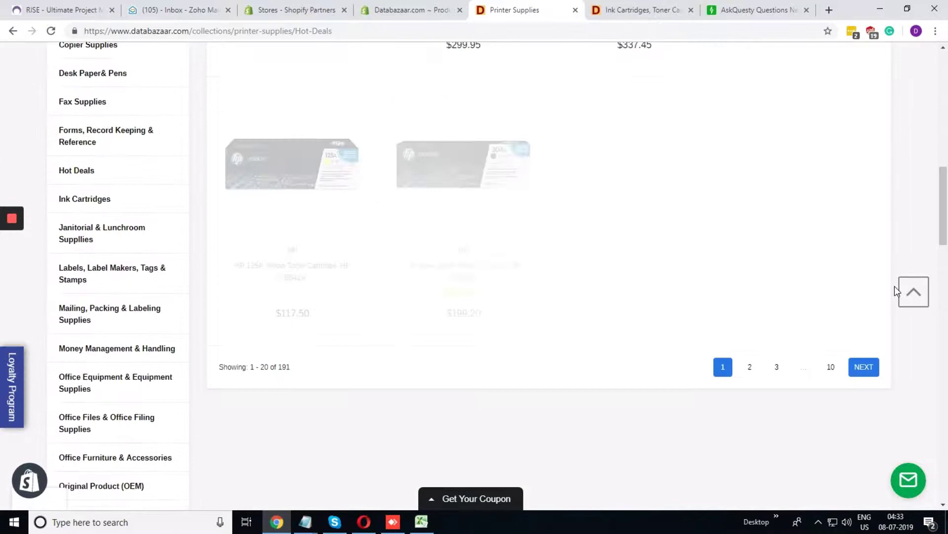
pyautogui.click(319, 352)
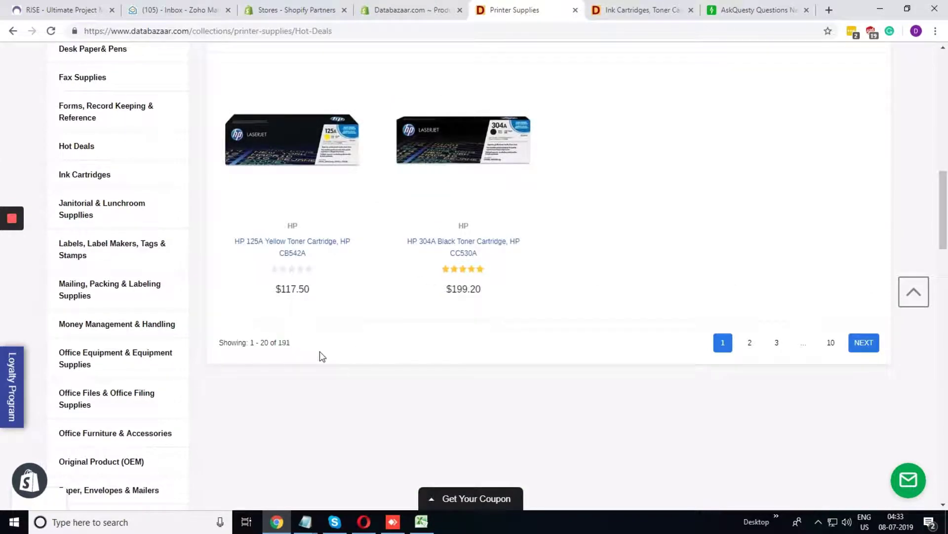
pyautogui.scroll(15, 891, 367)
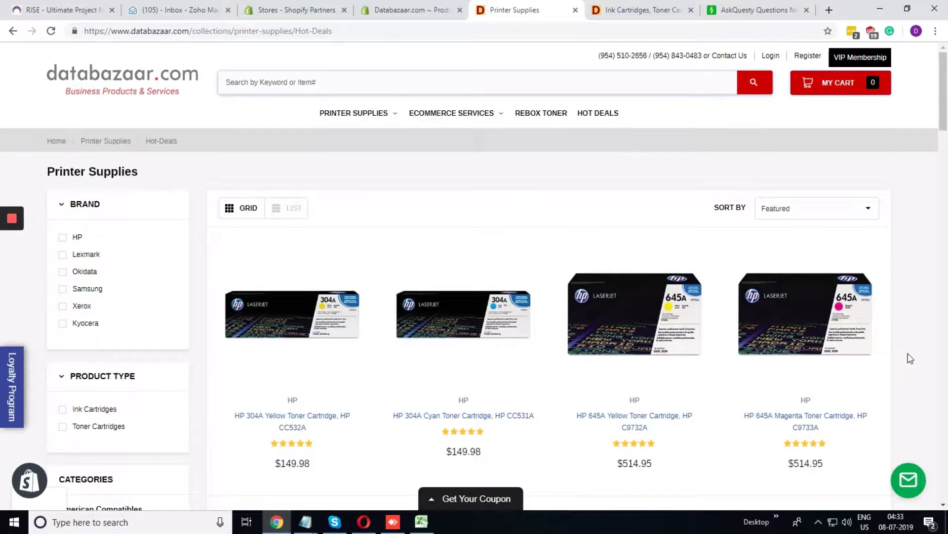
pyautogui.scroll(-3, 909, 360)
pyautogui.scroll(3, 909, 346)
# Step: Sort the Hot-Deals results by Price, Low To High and return to the product editor
pyautogui.click(836, 213)
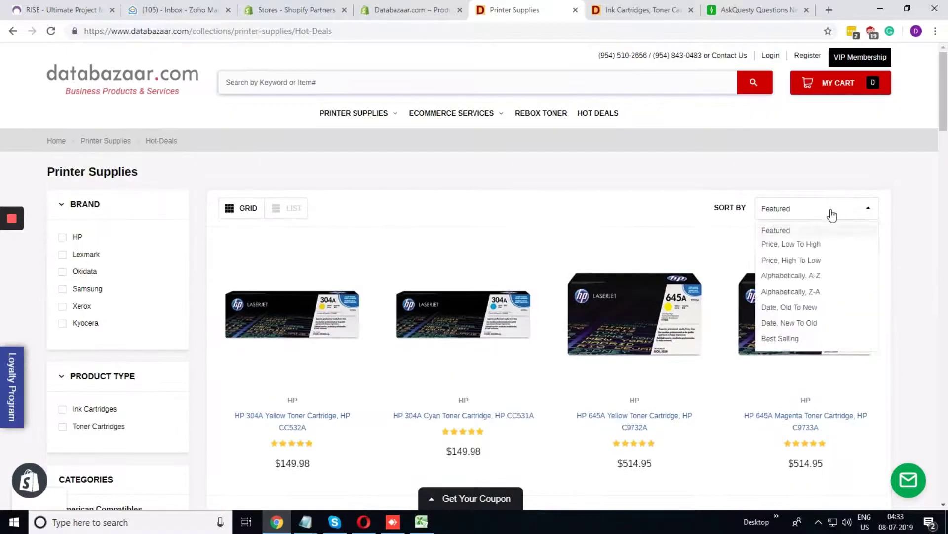
pyautogui.click(812, 247)
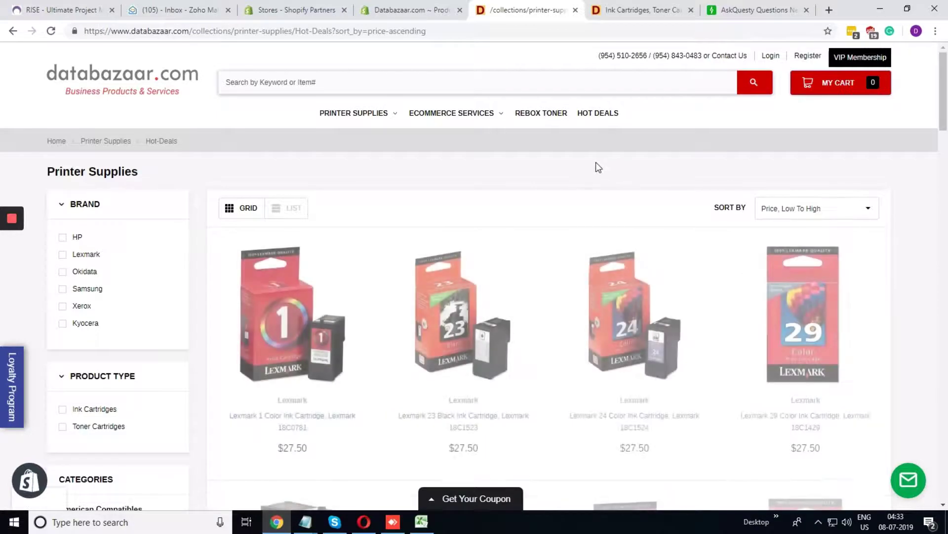
pyautogui.scroll(-1, 373, 232)
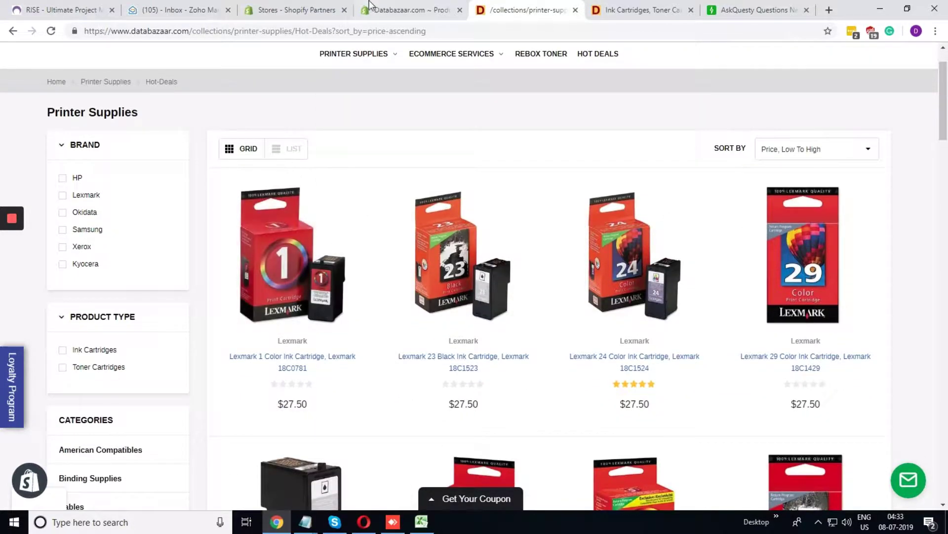
pyautogui.click(406, 5)
# Step: Bring up the Notepad question and highlight 'Vanities' as both product type and tag name
pyautogui.scroll(5, 862, 397)
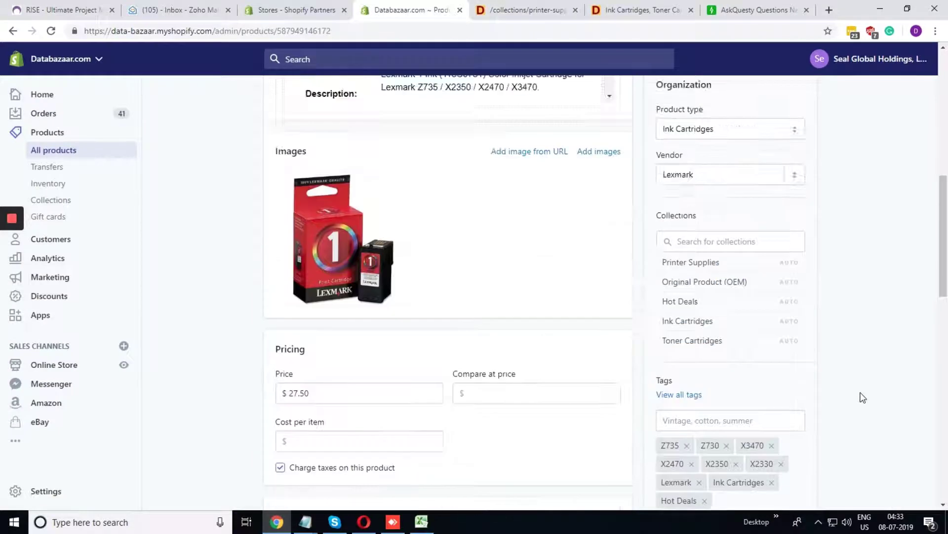
pyautogui.scroll(6, 862, 396)
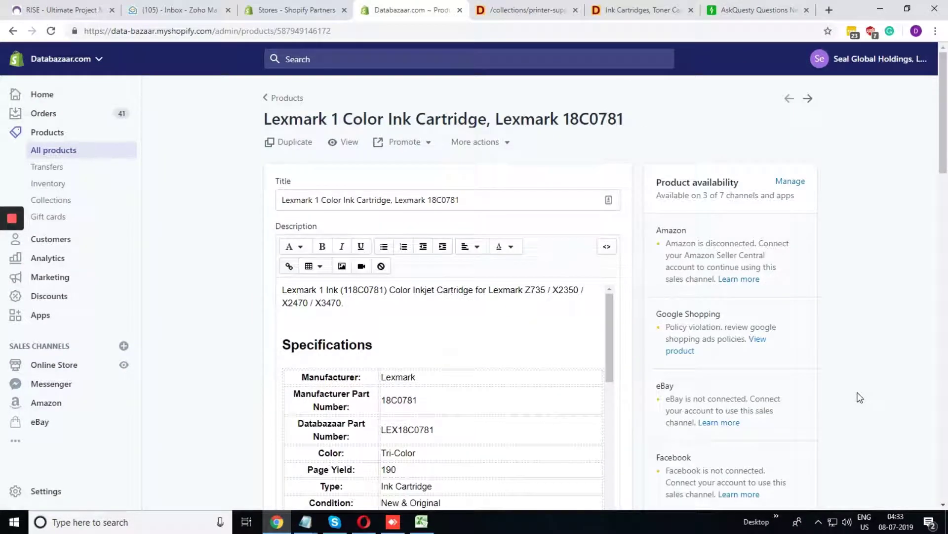
pyautogui.moveTo(305, 521)
pyautogui.click(375, 474)
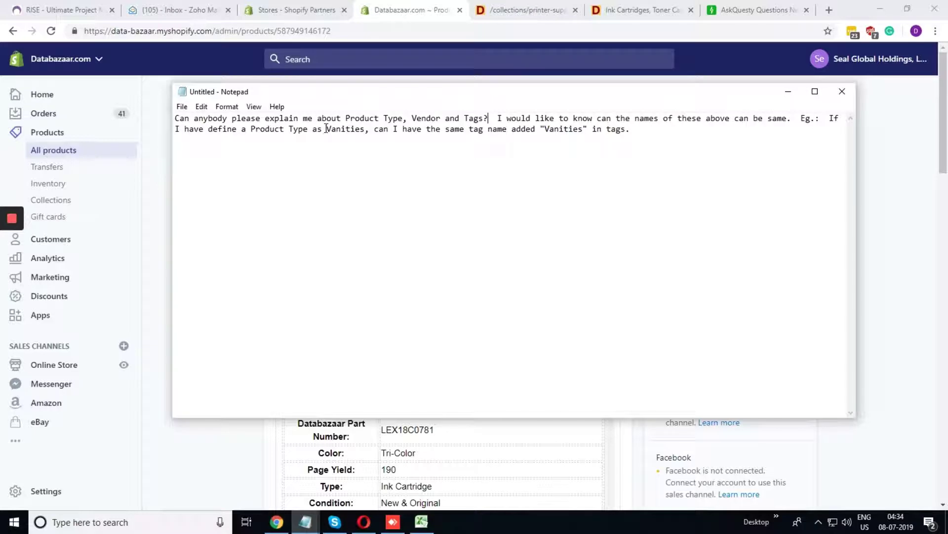
pyautogui.moveTo(326, 129); pyautogui.dragTo(363, 128)
pyautogui.moveTo(544, 129); pyautogui.dragTo(581, 129)
pyautogui.click(633, 131)
# Step: Re-highlight the Vanities terms, compare against the storefront and admin tabs, and bring the browser forward
pyautogui.moveTo(365, 131); pyautogui.dragTo(329, 130)
pyautogui.moveTo(545, 131); pyautogui.dragTo(582, 134)
pyautogui.click(580, 142)
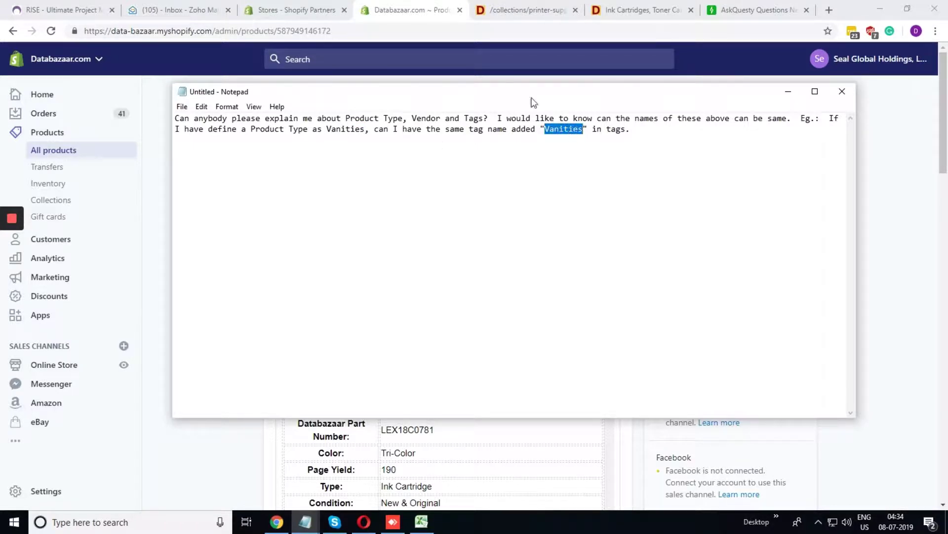
pyautogui.click(520, 11)
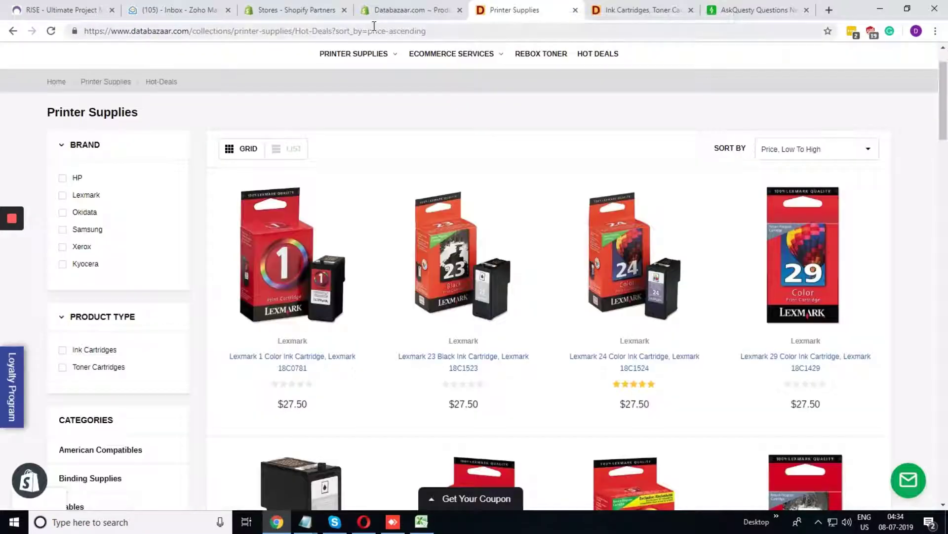
pyautogui.click(398, 9)
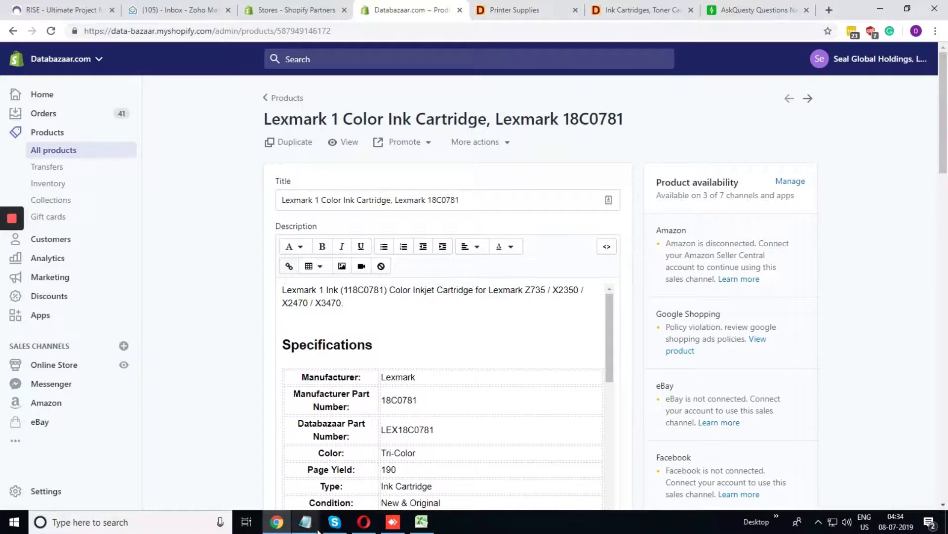
pyautogui.click(339, 500)
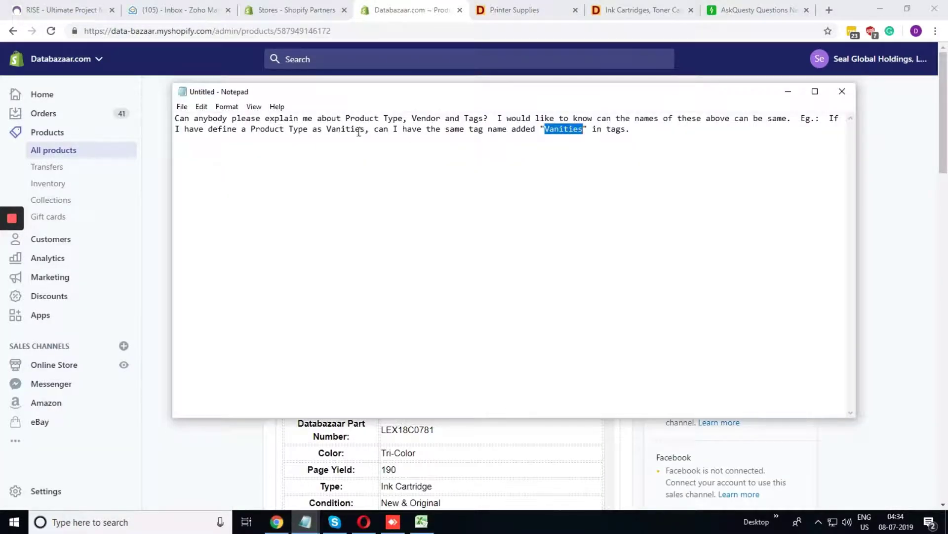
pyautogui.moveTo(325, 130); pyautogui.dragTo(364, 129)
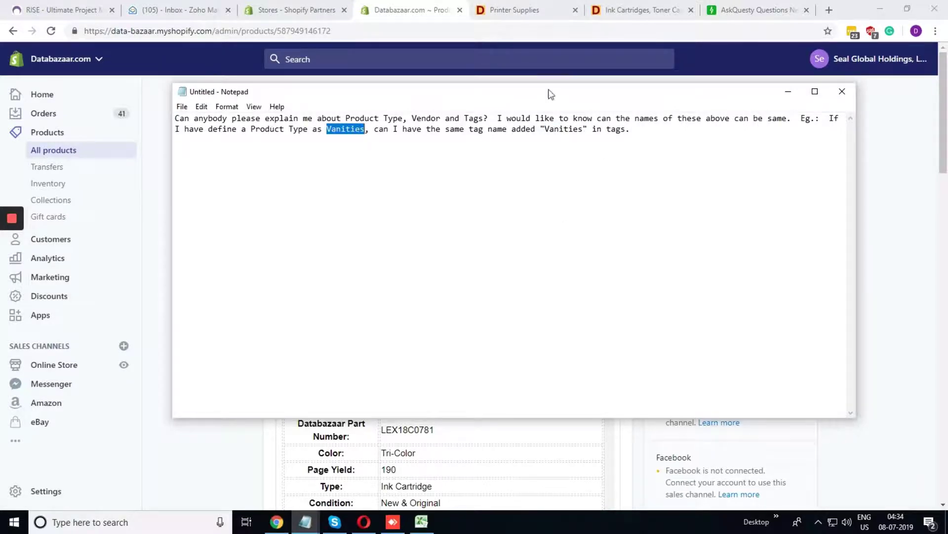
pyautogui.click(535, 6)
# Step: Reload the Lexmark 1 Color Ink Cartridge page and highlight its Product Type and Vendor details
pyautogui.click(637, 10)
pyautogui.click(525, 6)
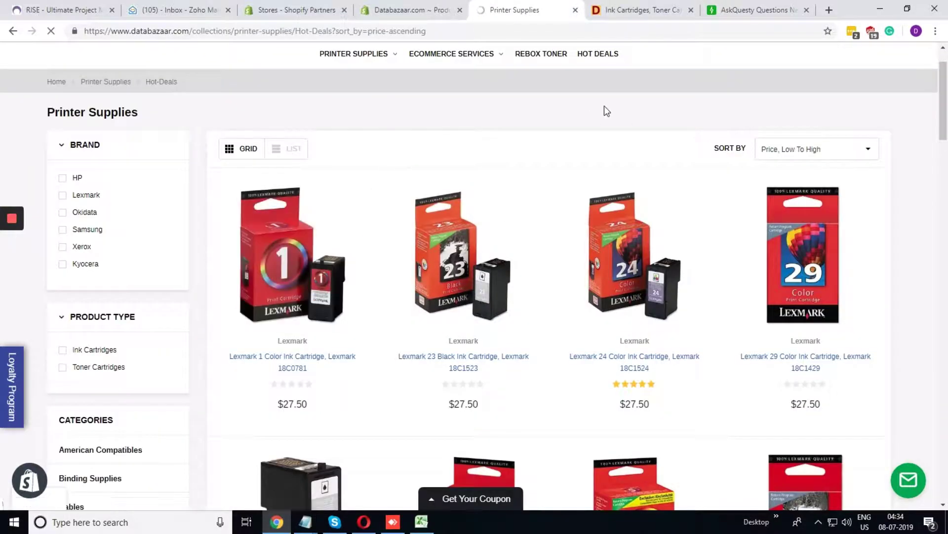
pyautogui.press('F5')
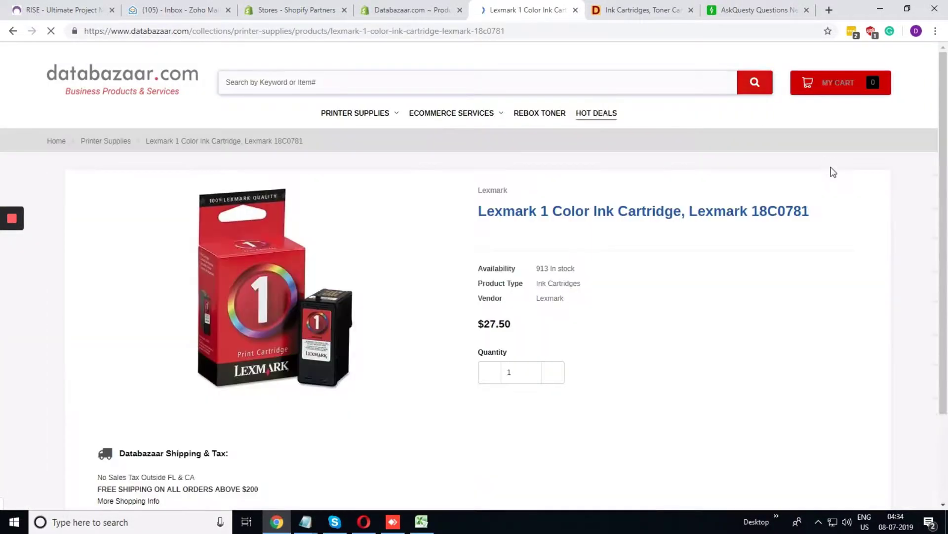
pyautogui.moveTo(475, 282); pyautogui.dragTo(633, 289)
pyautogui.click(630, 285)
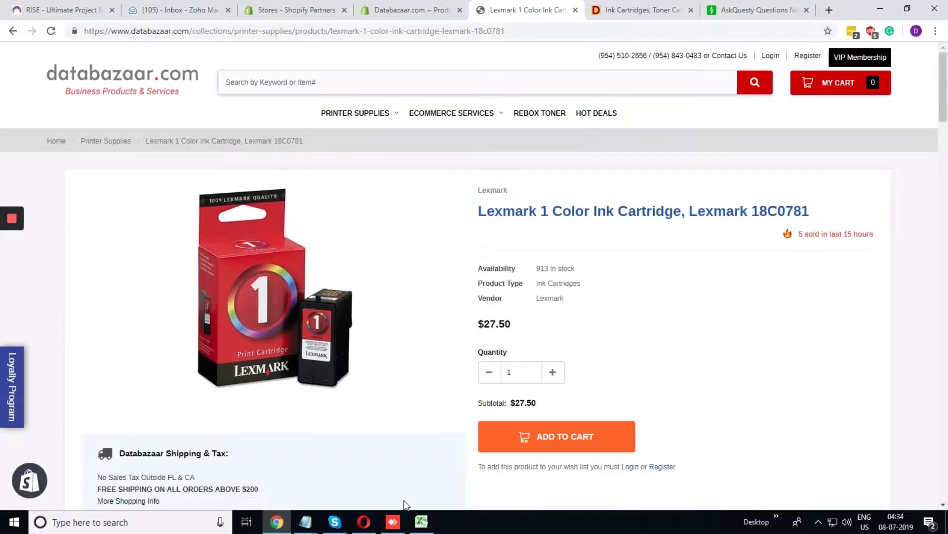
# Step: Bring the Notepad question forward and highlight its Product Type wording
pyautogui.moveTo(307, 526)
pyautogui.click(366, 474)
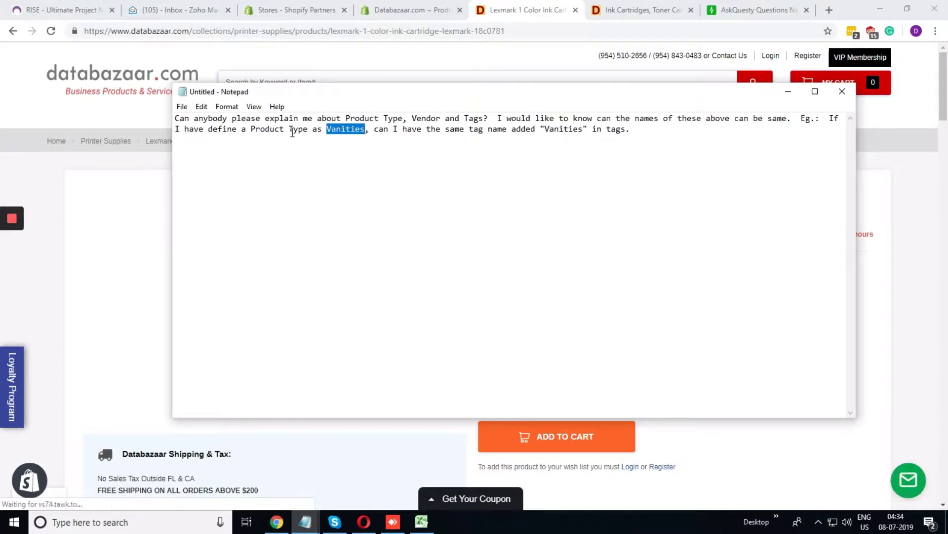
pyautogui.moveTo(251, 130); pyautogui.dragTo(307, 129)
pyautogui.click(517, 136)
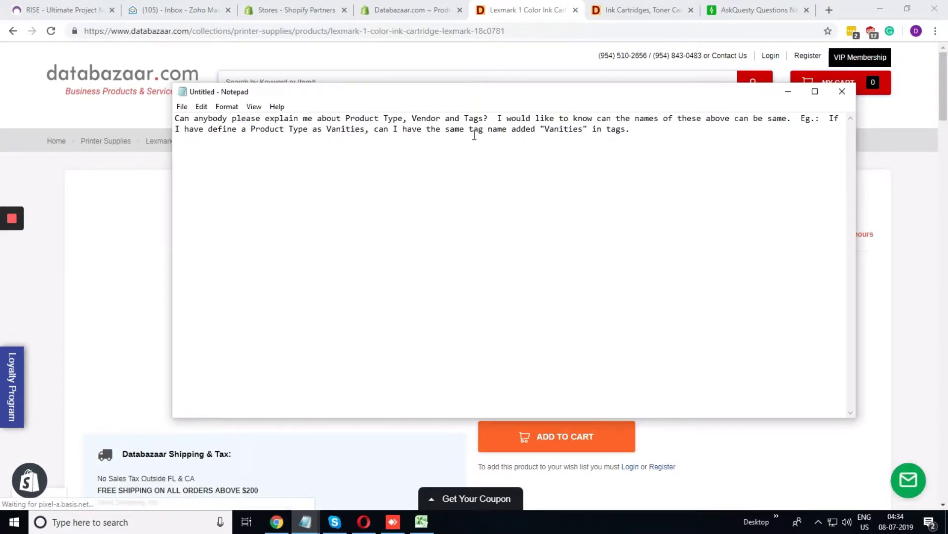